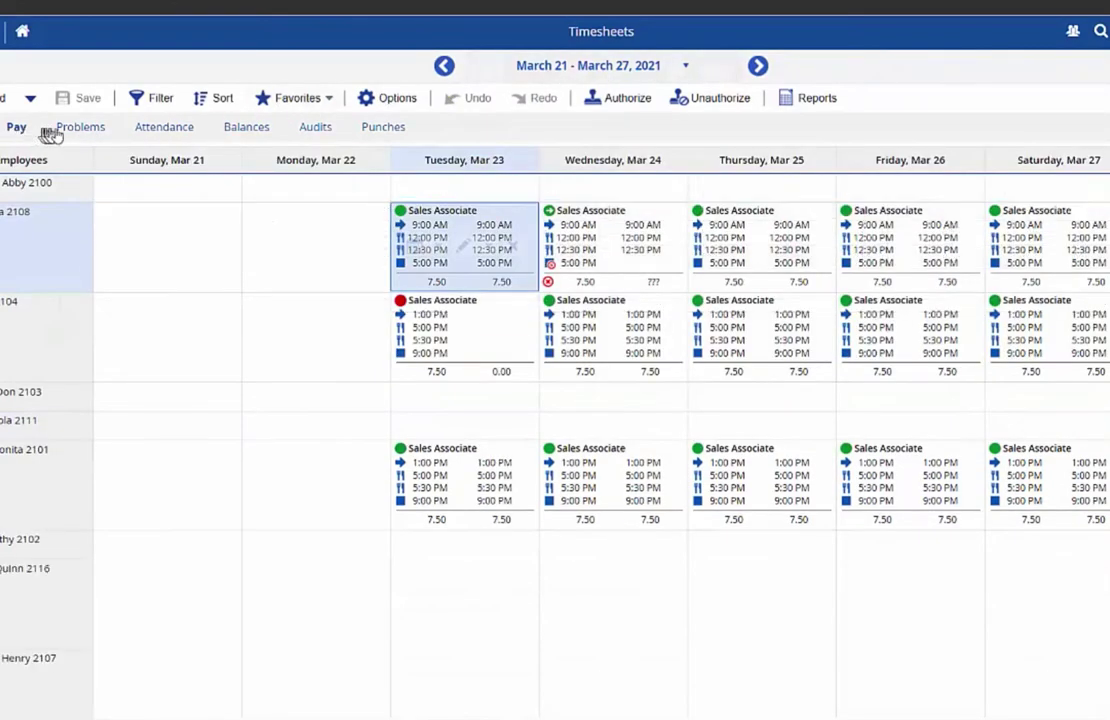
Show the week's timesheet problems and select the missing Out time error for the Wednesday, March 24 shift
click(98, 130)
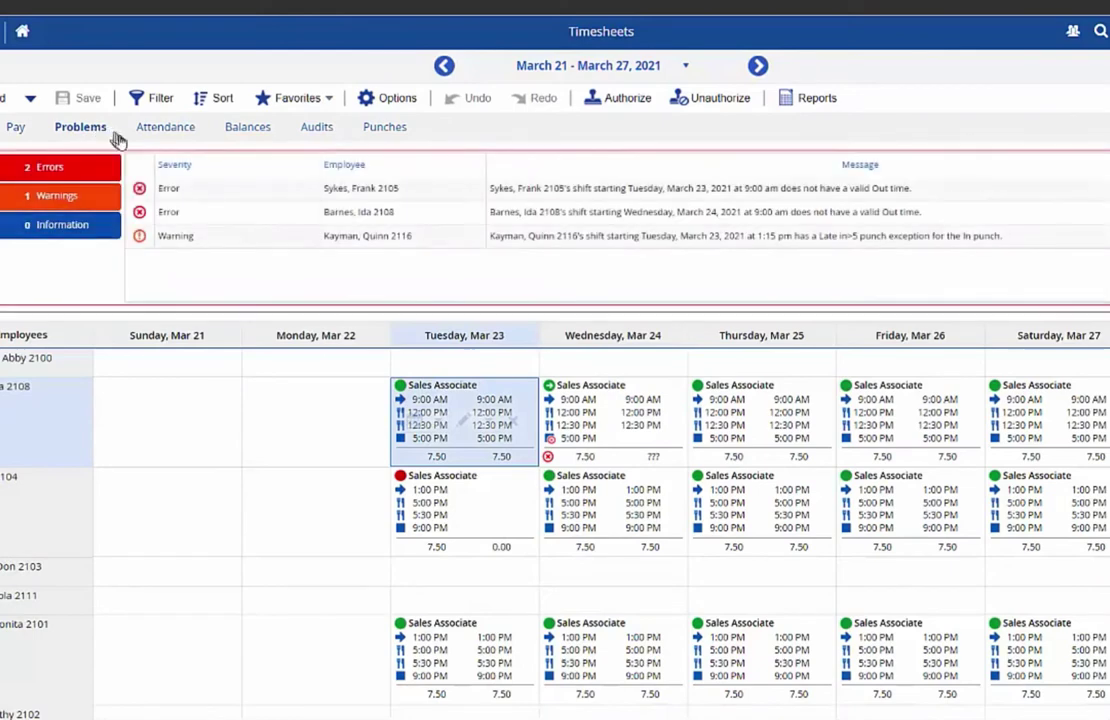
click(258, 216)
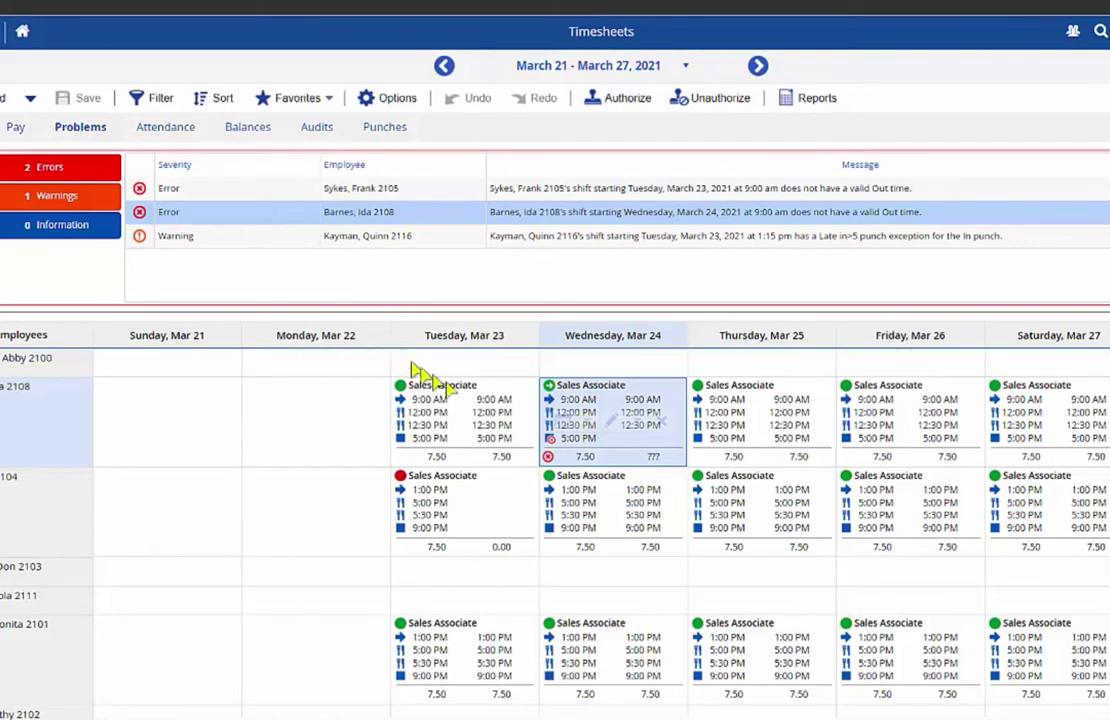
Try adding a Shift End punch at 5:00 PM to the selected Wednesday, March 24 shift, and undo it
mouse_move(592, 428)
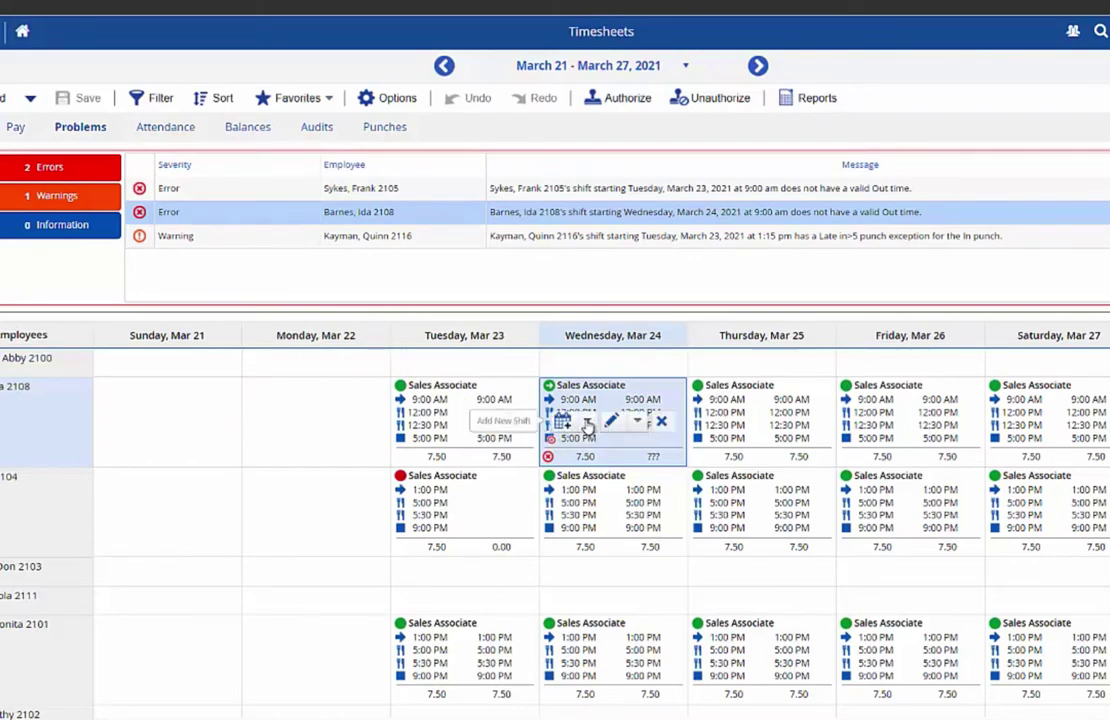
click(586, 426)
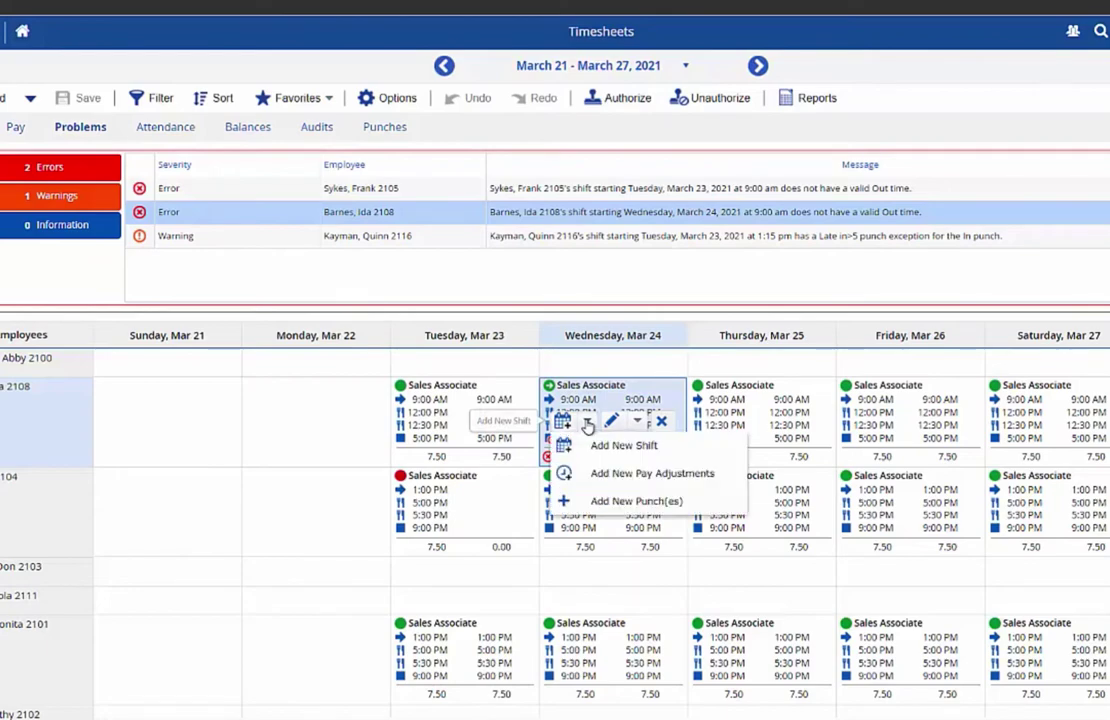
click(611, 505)
click(716, 306)
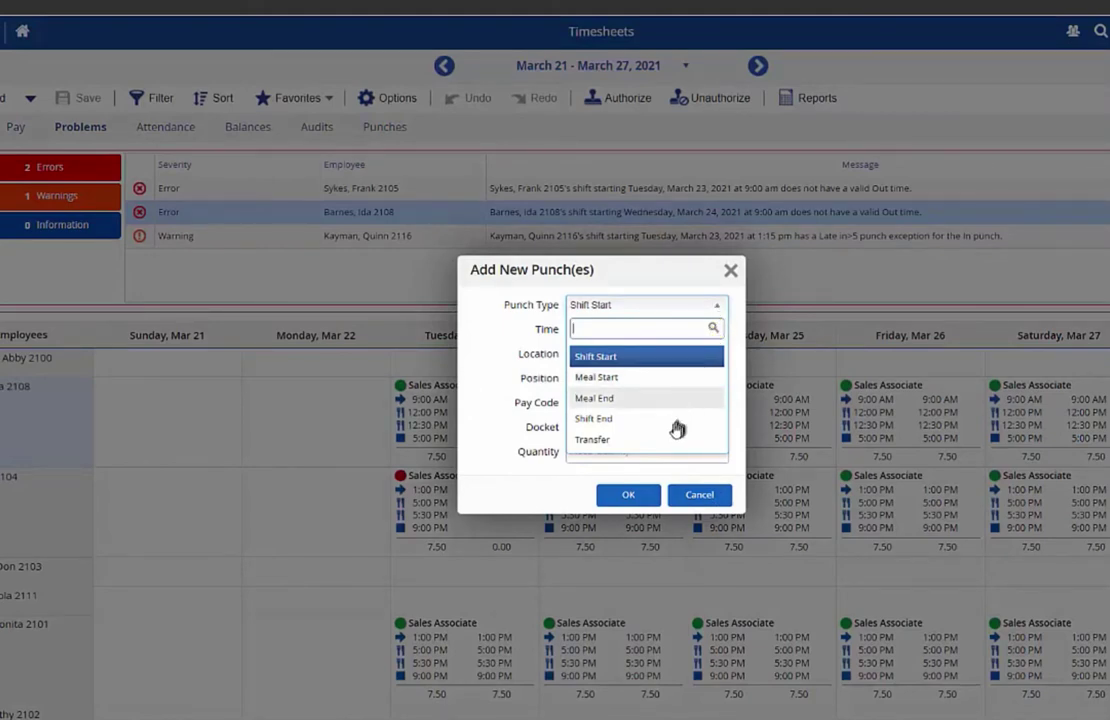
click(594, 420)
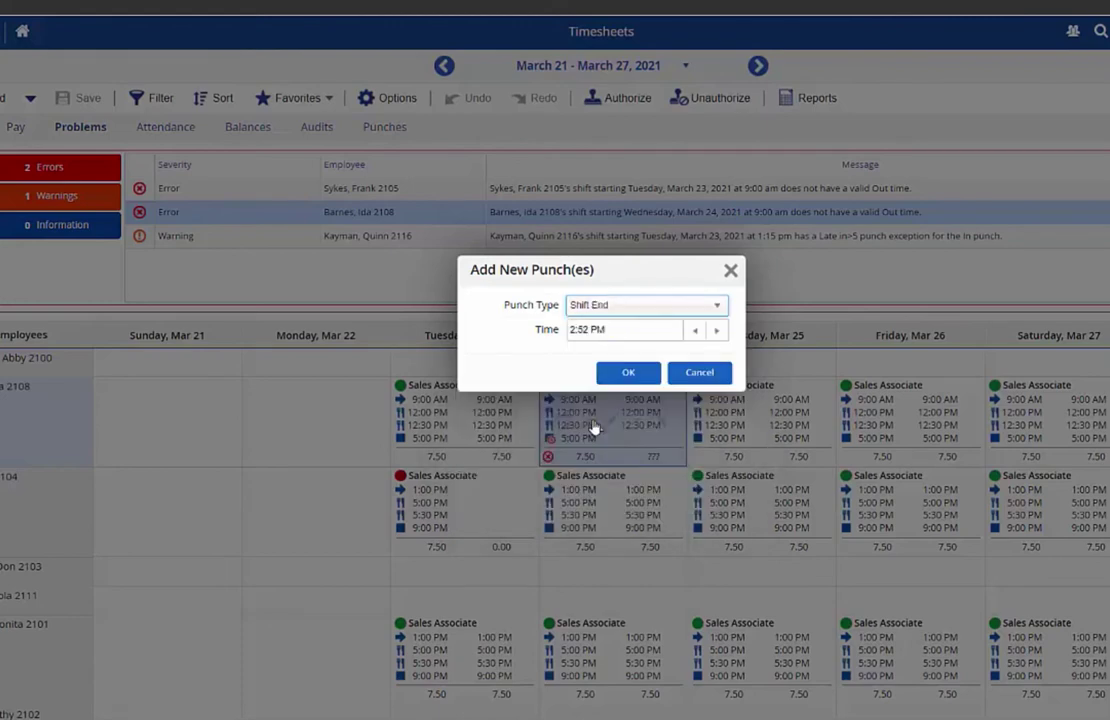
drag(634, 329, 563, 340)
text(5P)
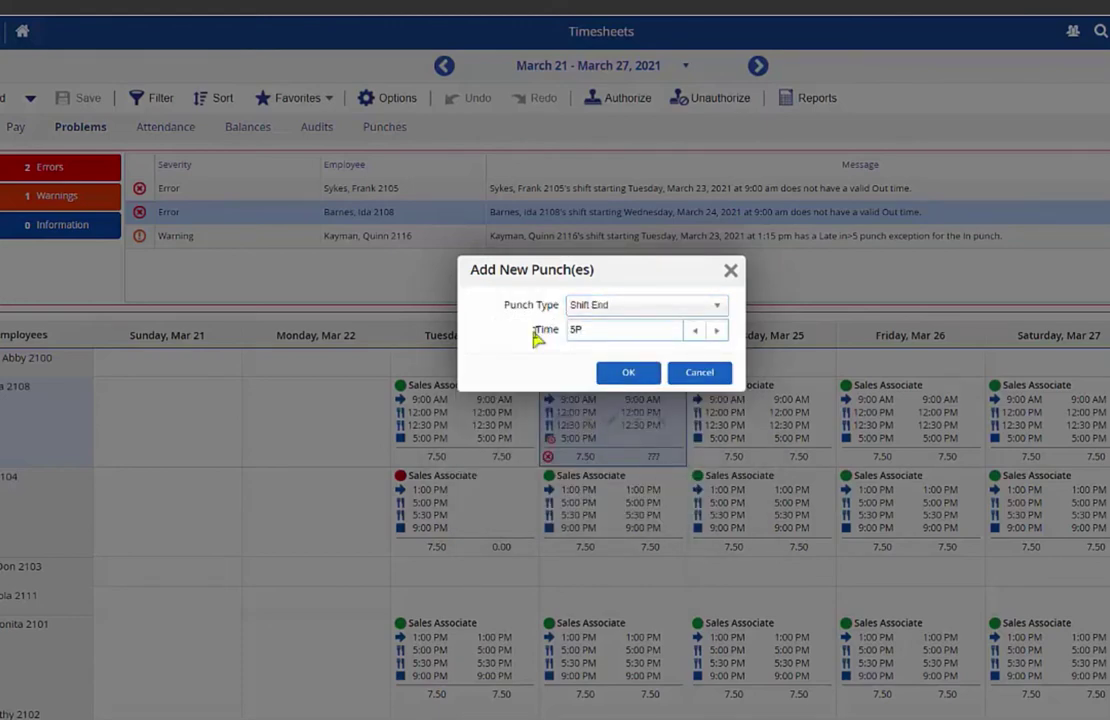
key(Tab)
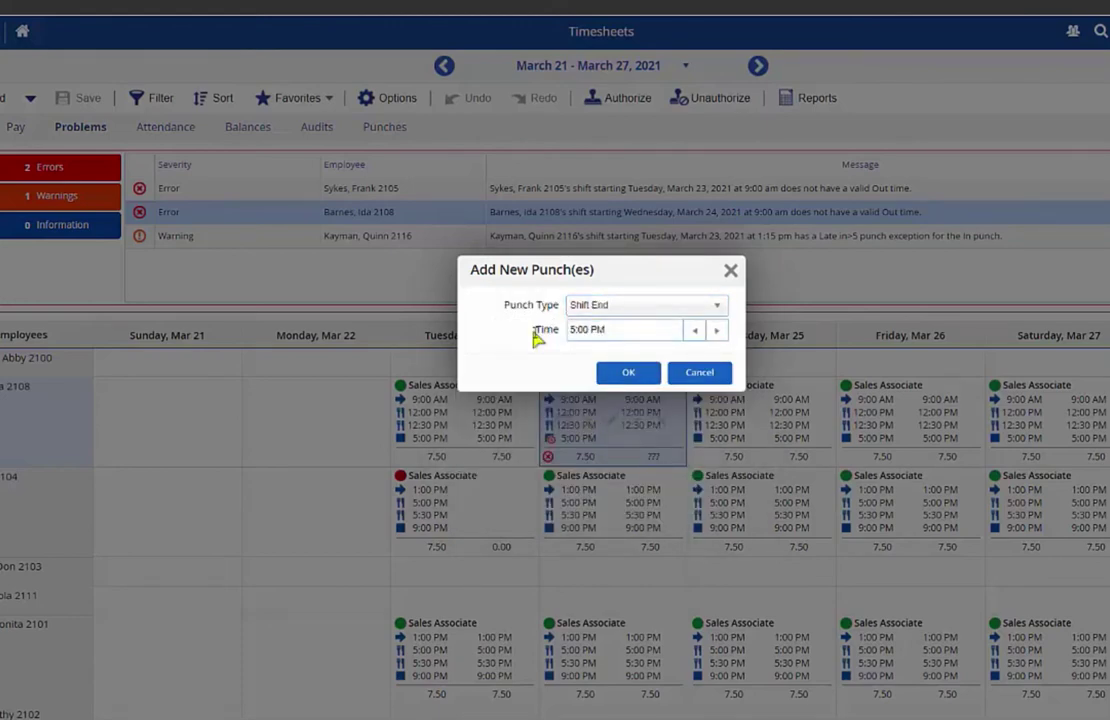
click(630, 375)
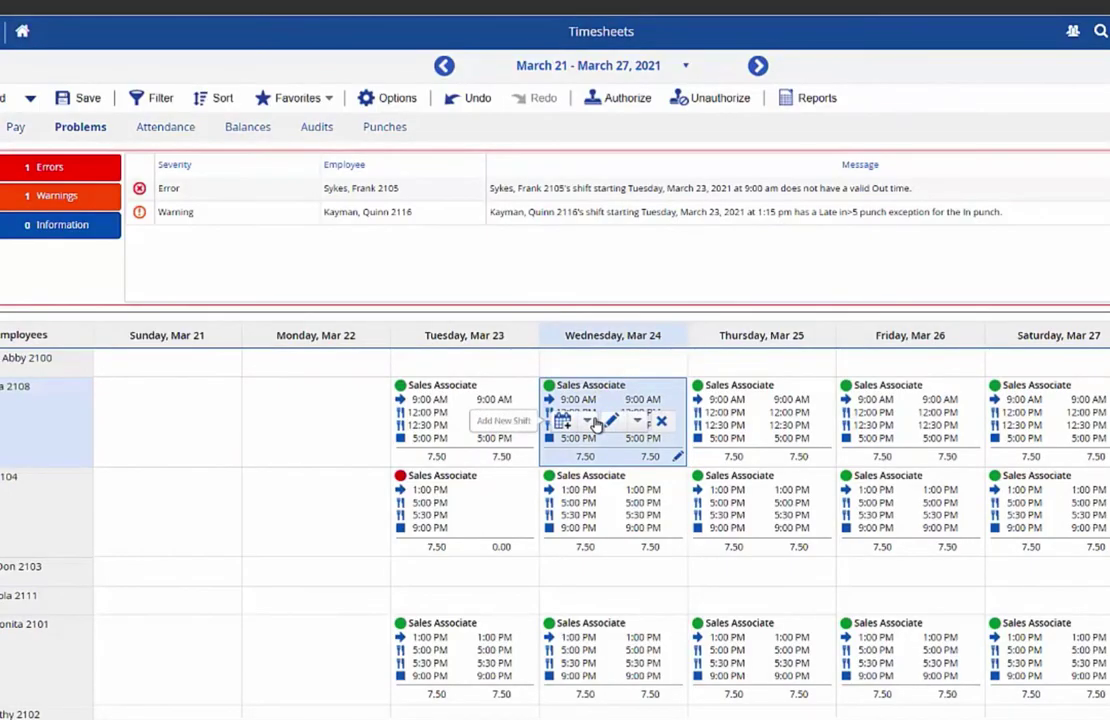
click(461, 103)
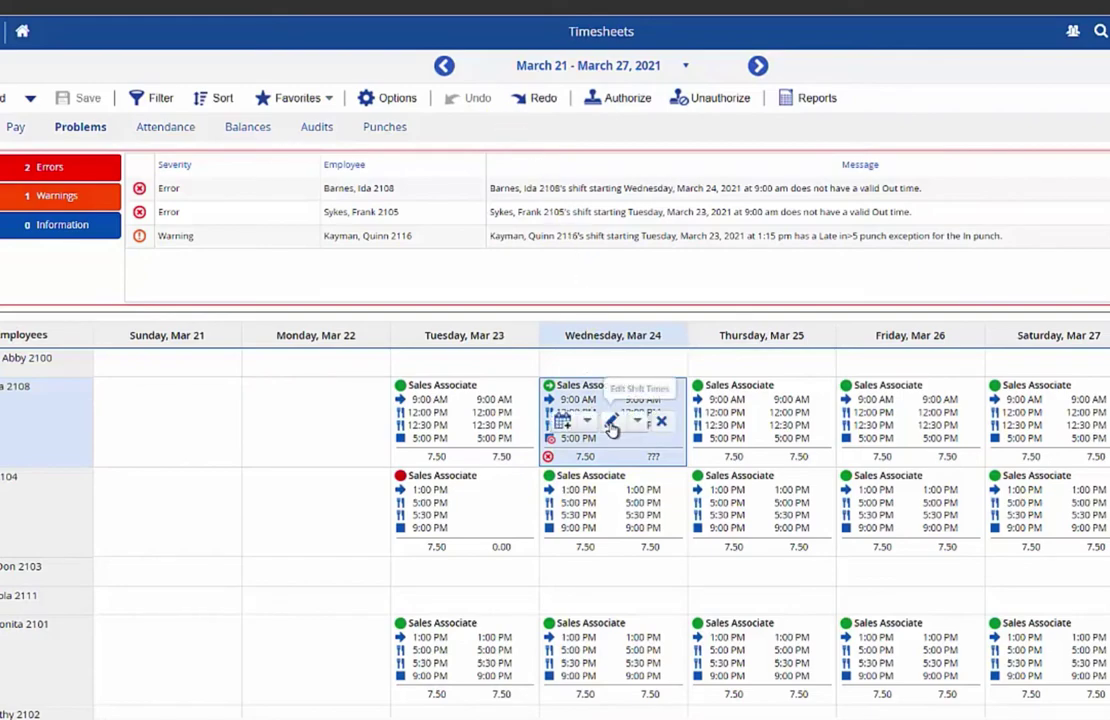
Edit the Wednesday, March 24 shift's times and accept the scheduled 5:00 PM as its actual end time
click(612, 427)
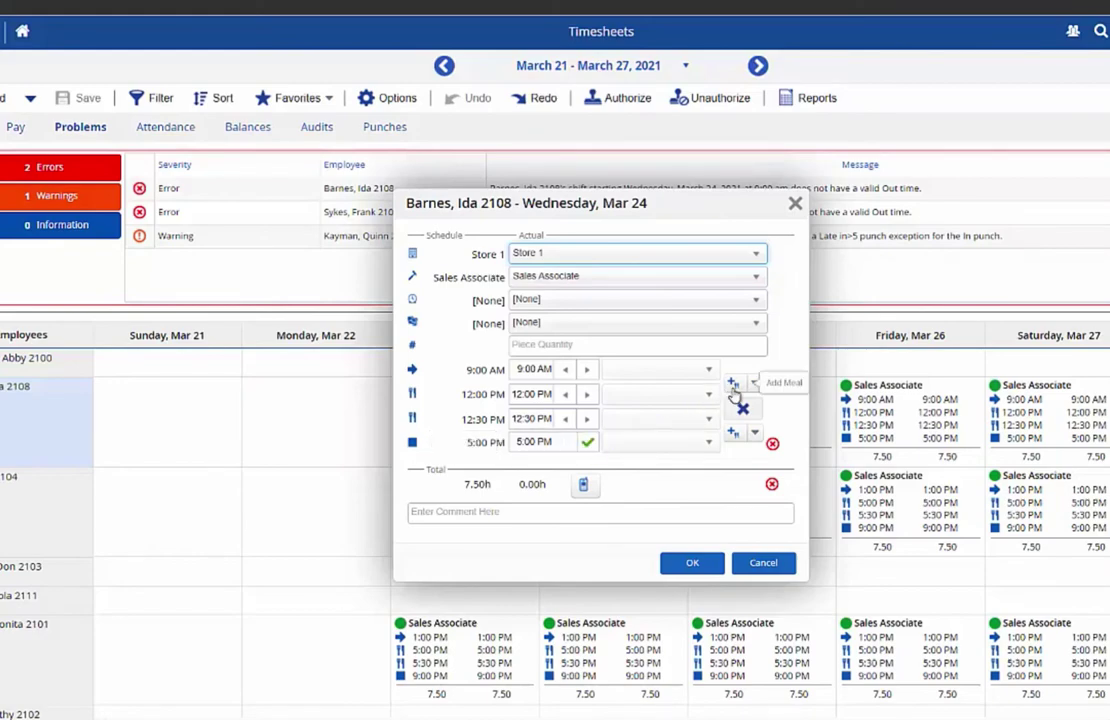
click(588, 447)
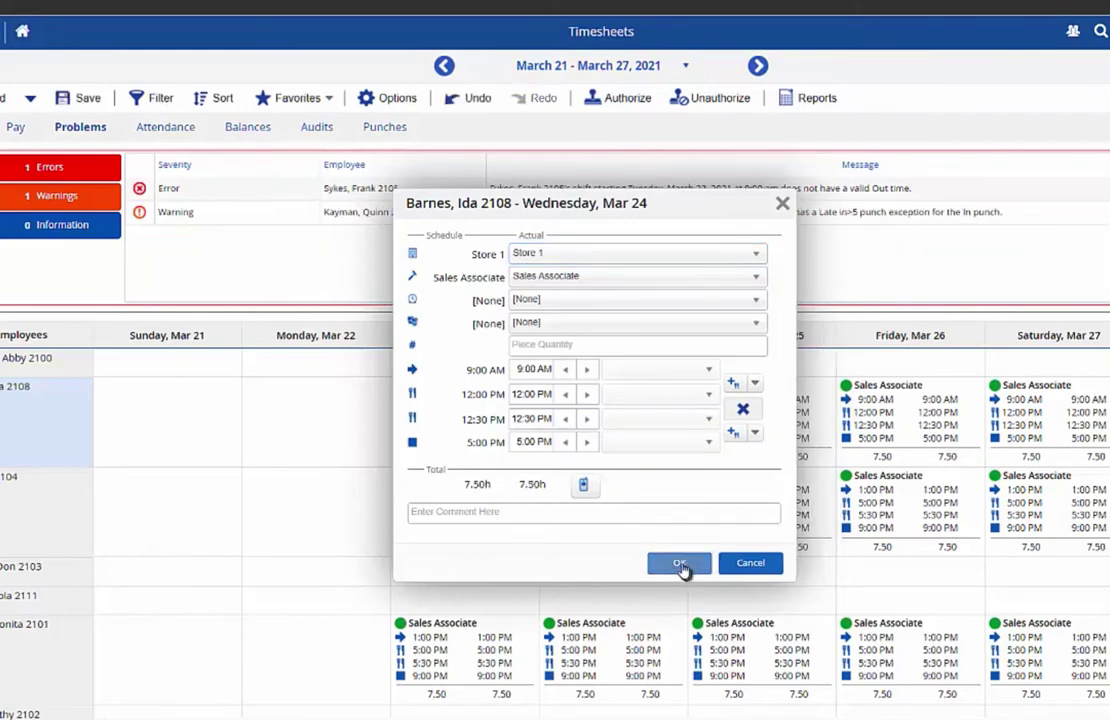
click(677, 564)
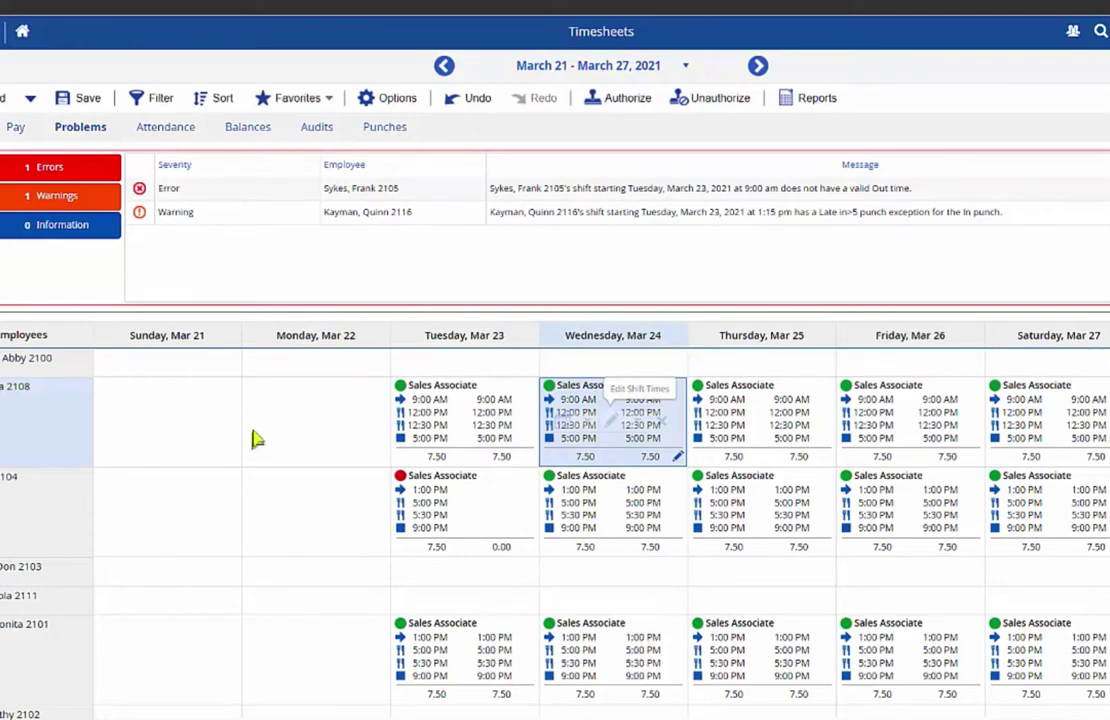
Select the missing Out time error for Tuesday, March 23 at 9:00 AM and delete that unscheduled Sales Associate shift
click(265, 192)
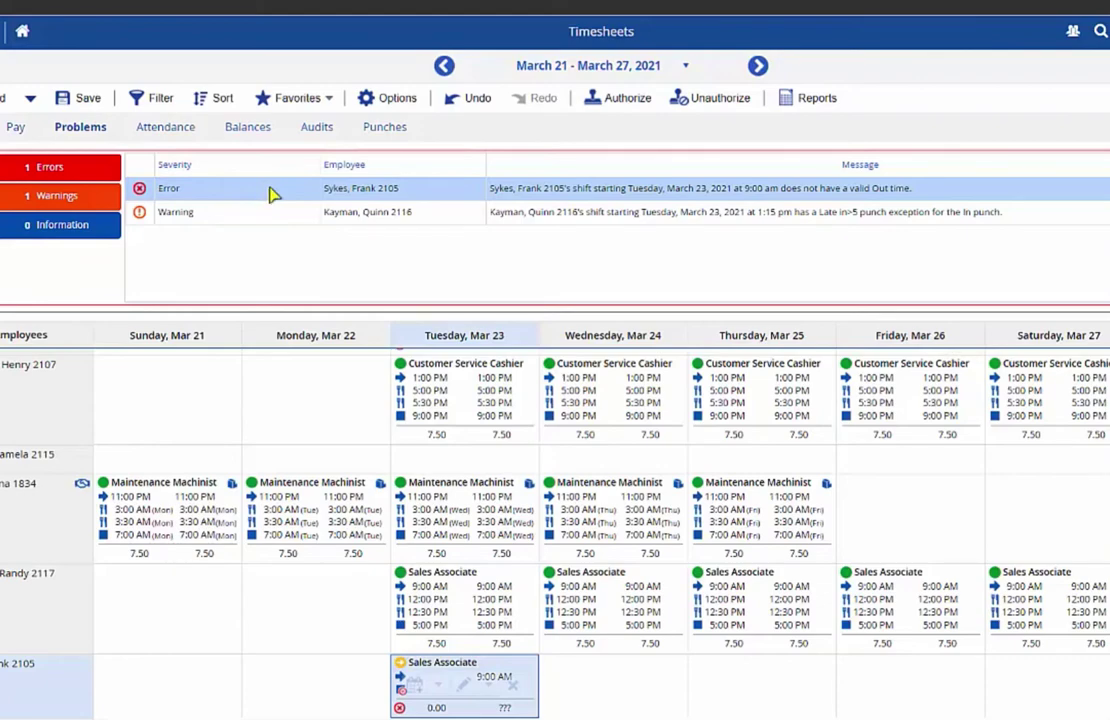
mouse_move(478, 693)
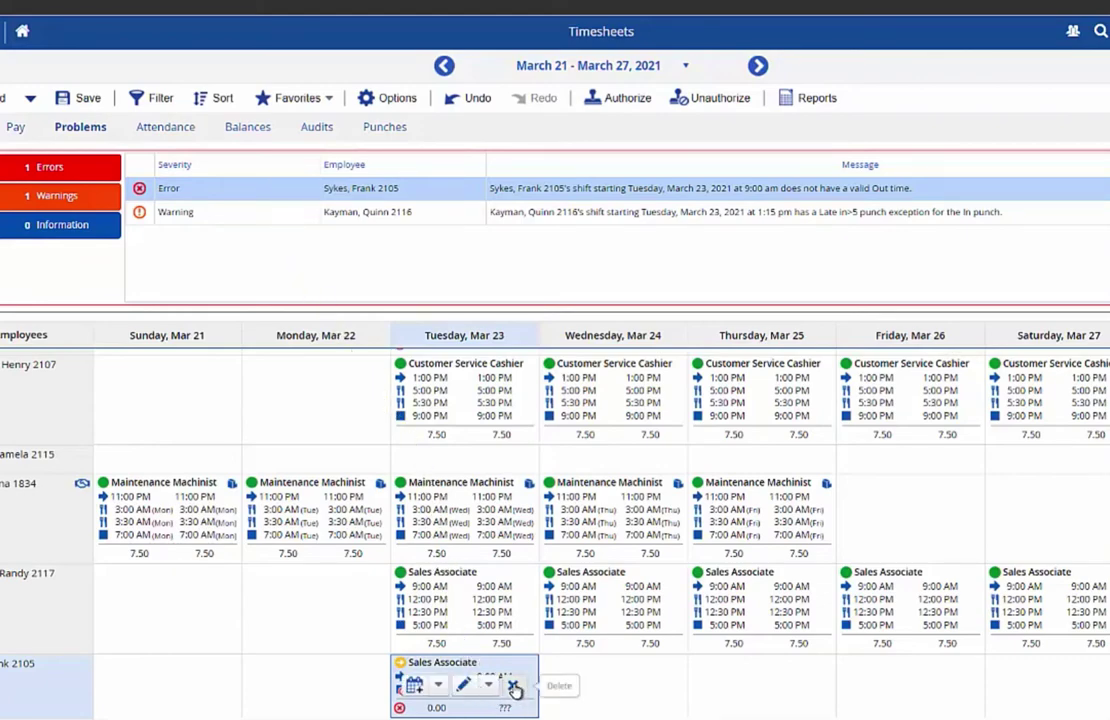
click(514, 688)
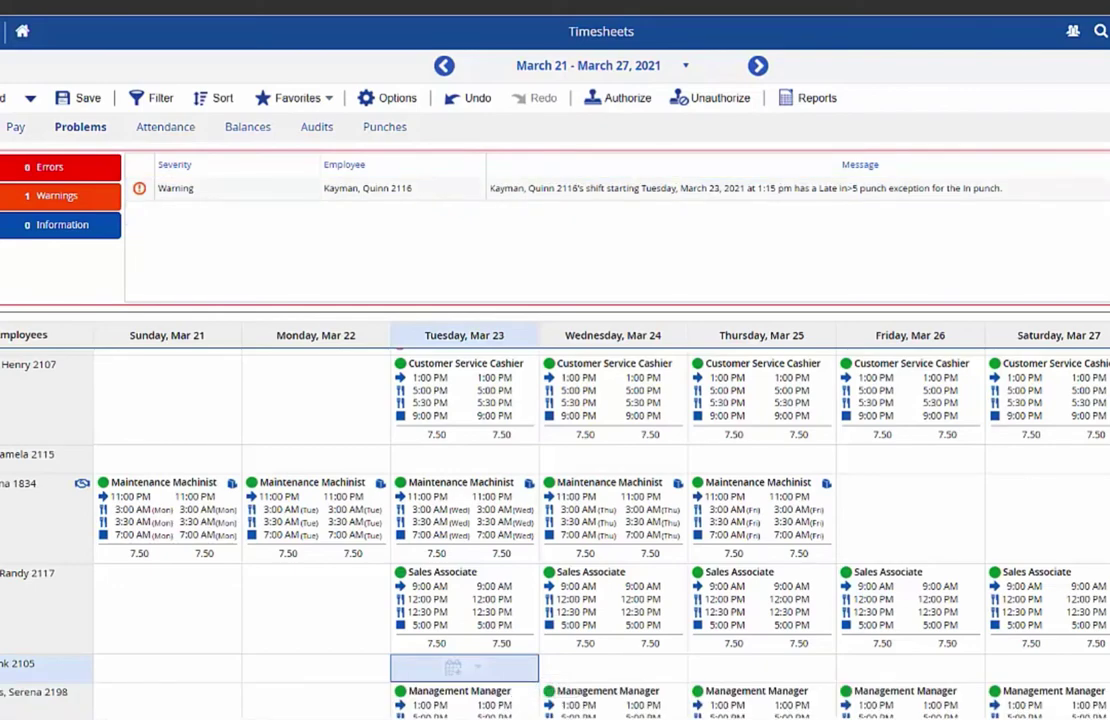
From the Tuesday, March 23 late-in warning, try resolving the shift start exception as L In OK, and revert it
click(262, 192)
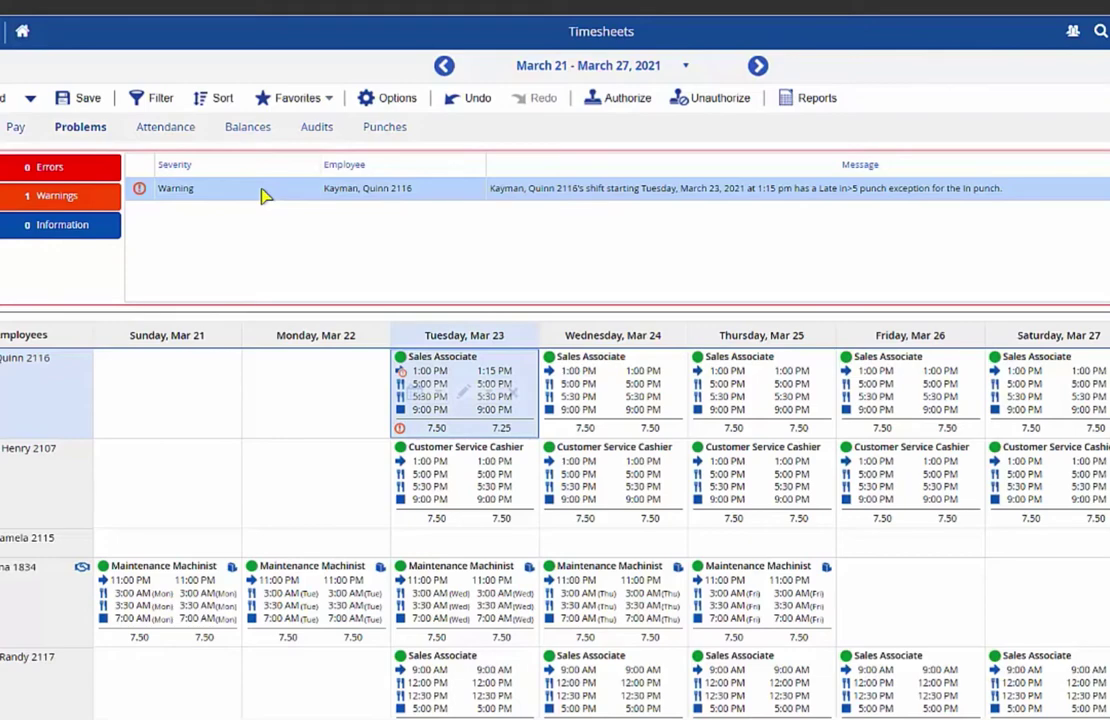
double_click(506, 418)
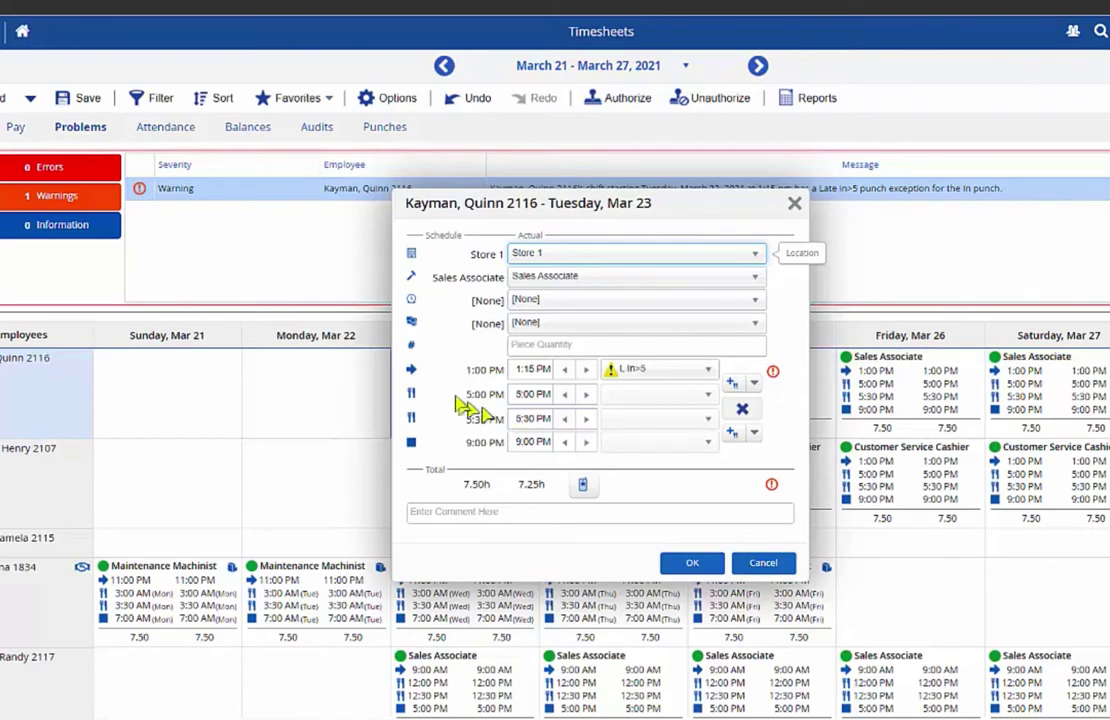
click(706, 374)
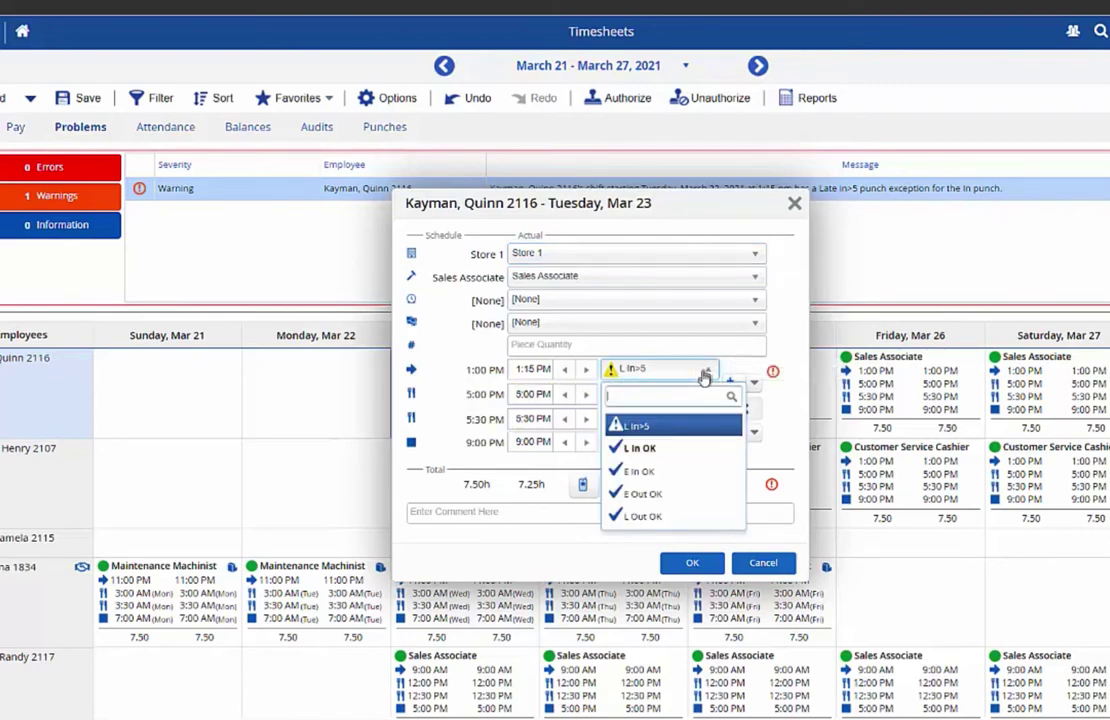
click(634, 452)
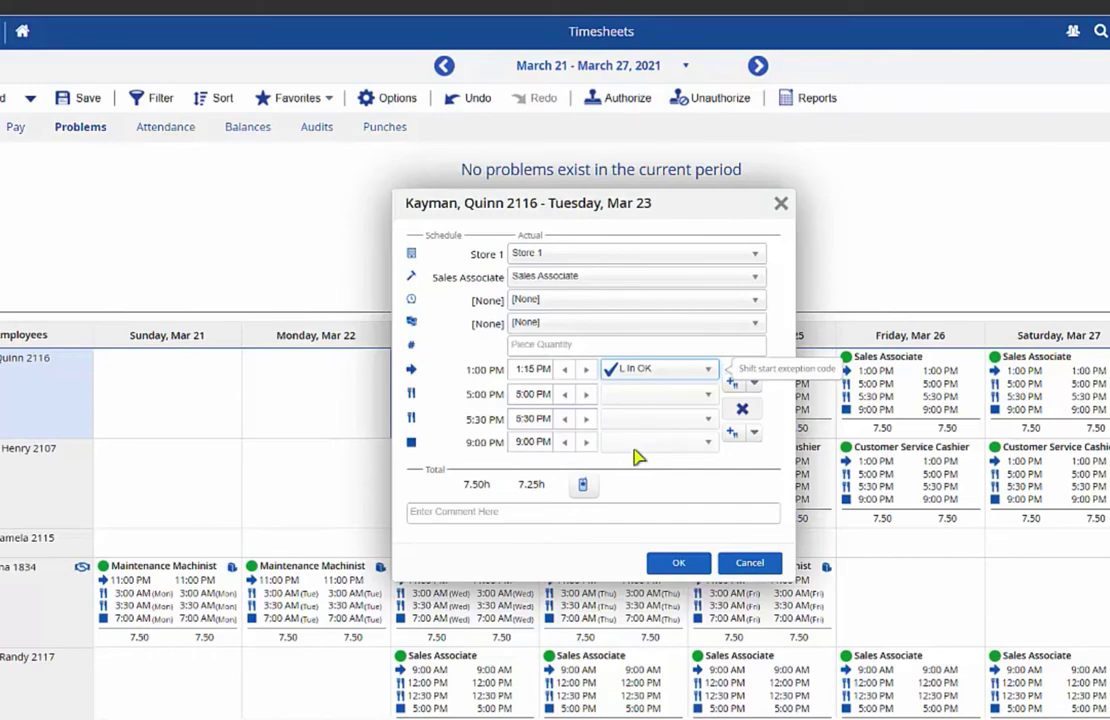
key(Escape)
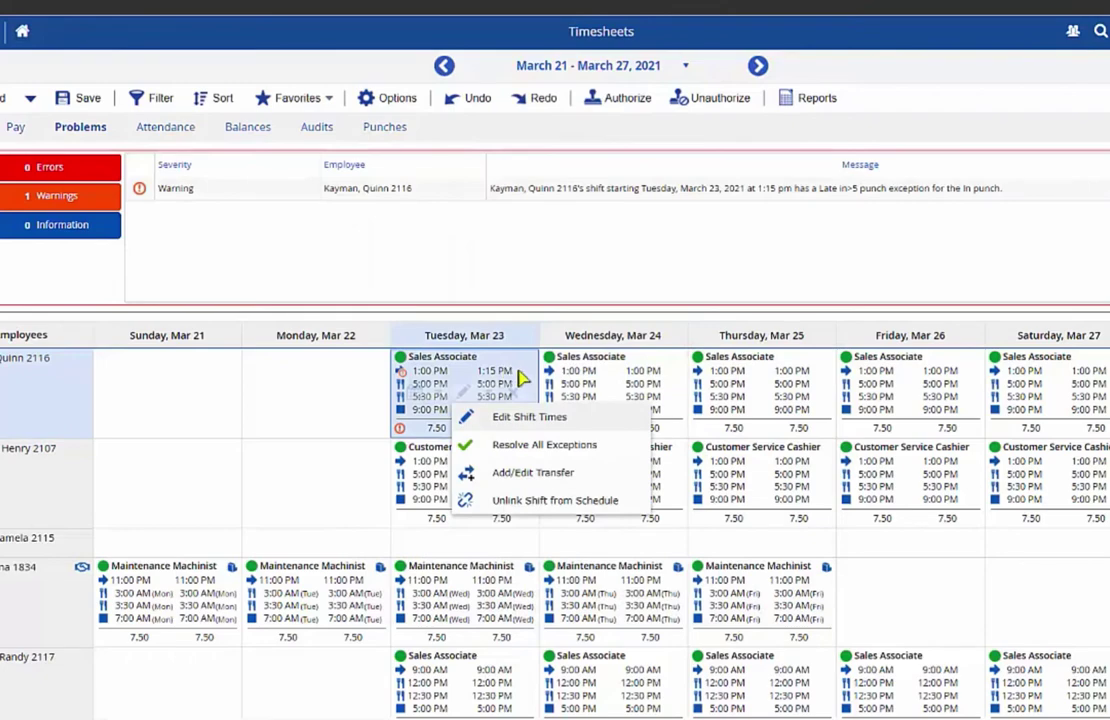
Set the actual start time of the Tuesday, March 23 shift with the late-in warning to 1:00 PM
mouse_move(530, 405)
click(518, 417)
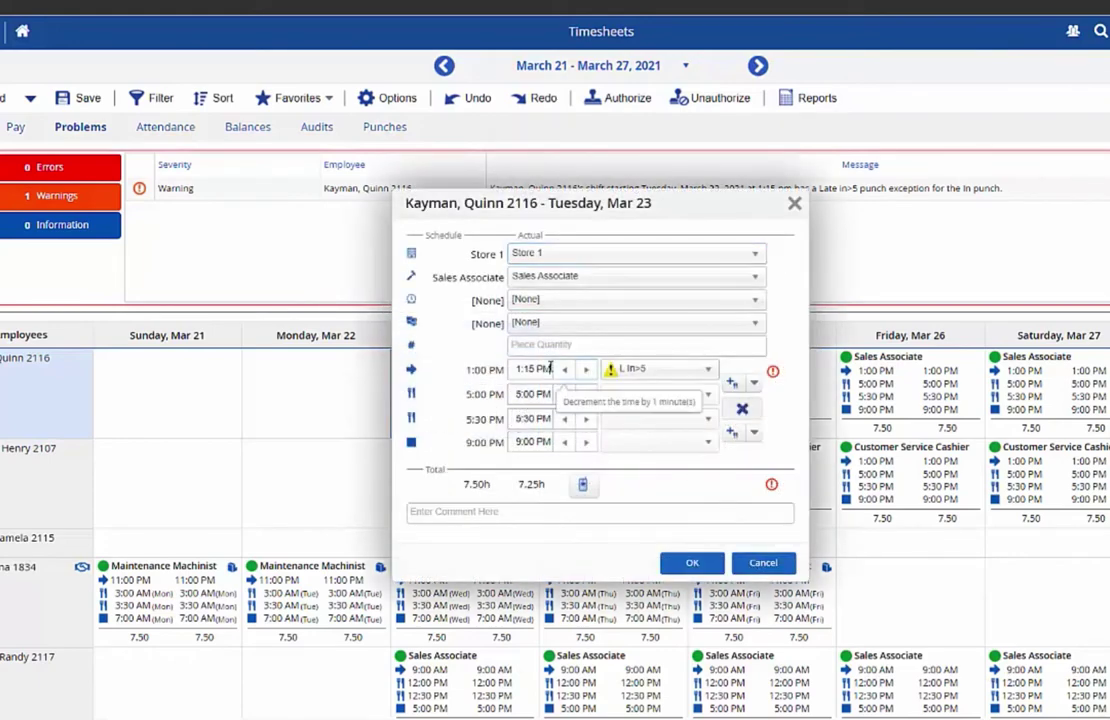
click(511, 370)
text(1p)
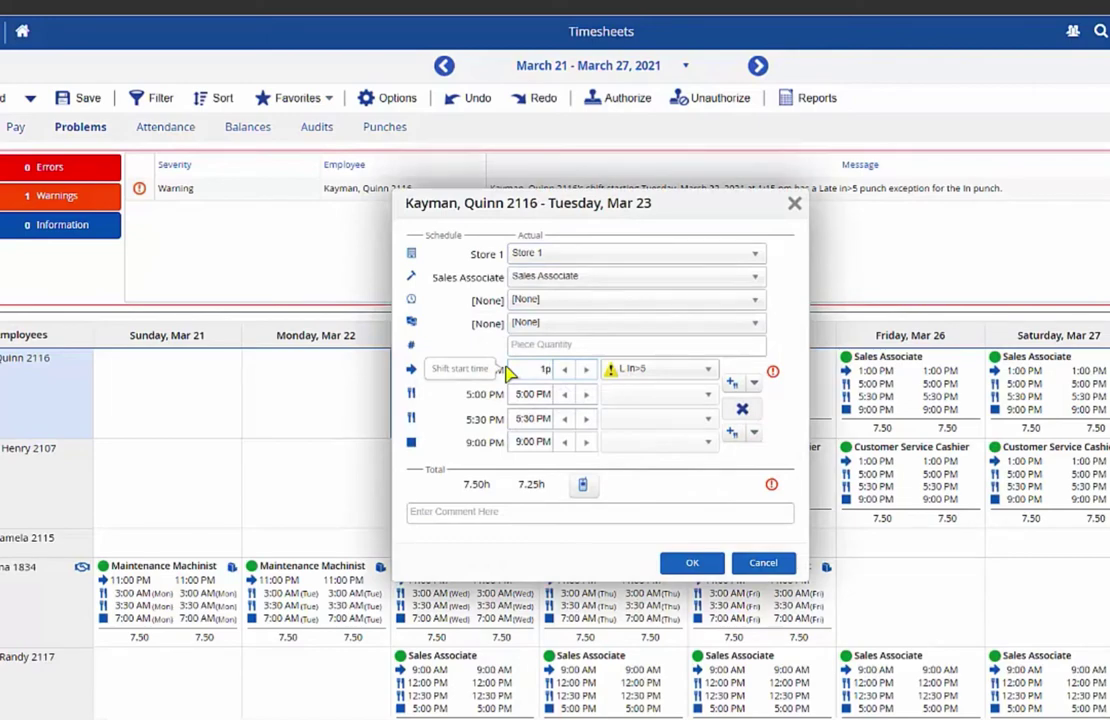
key(Tab)
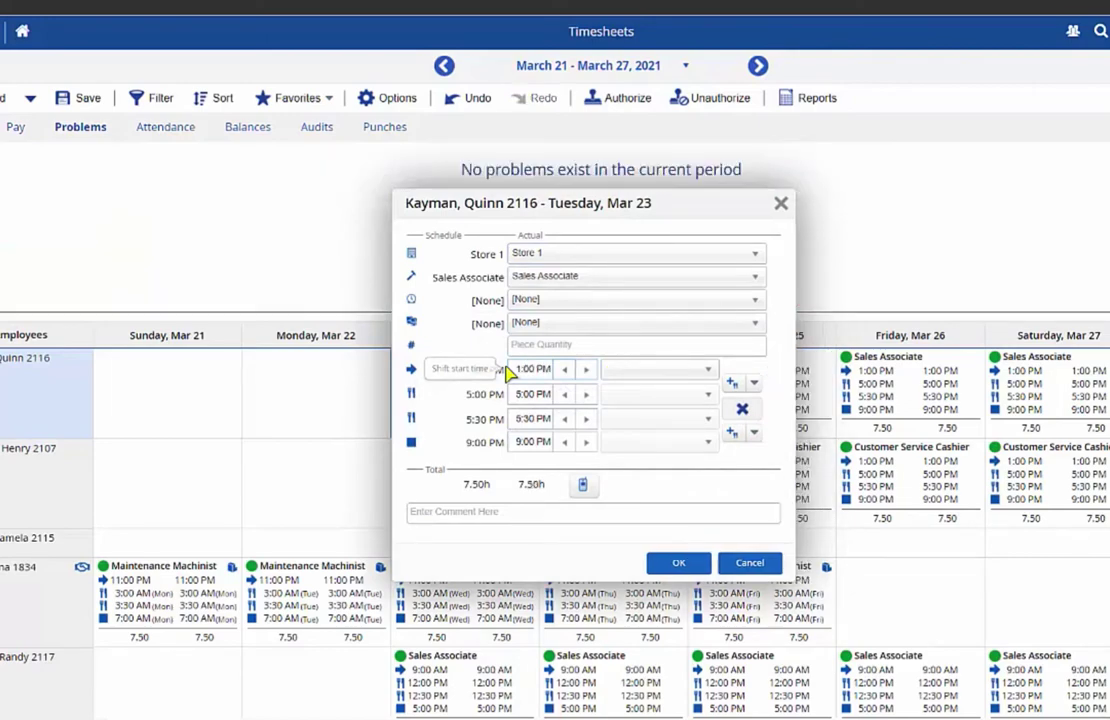
click(678, 566)
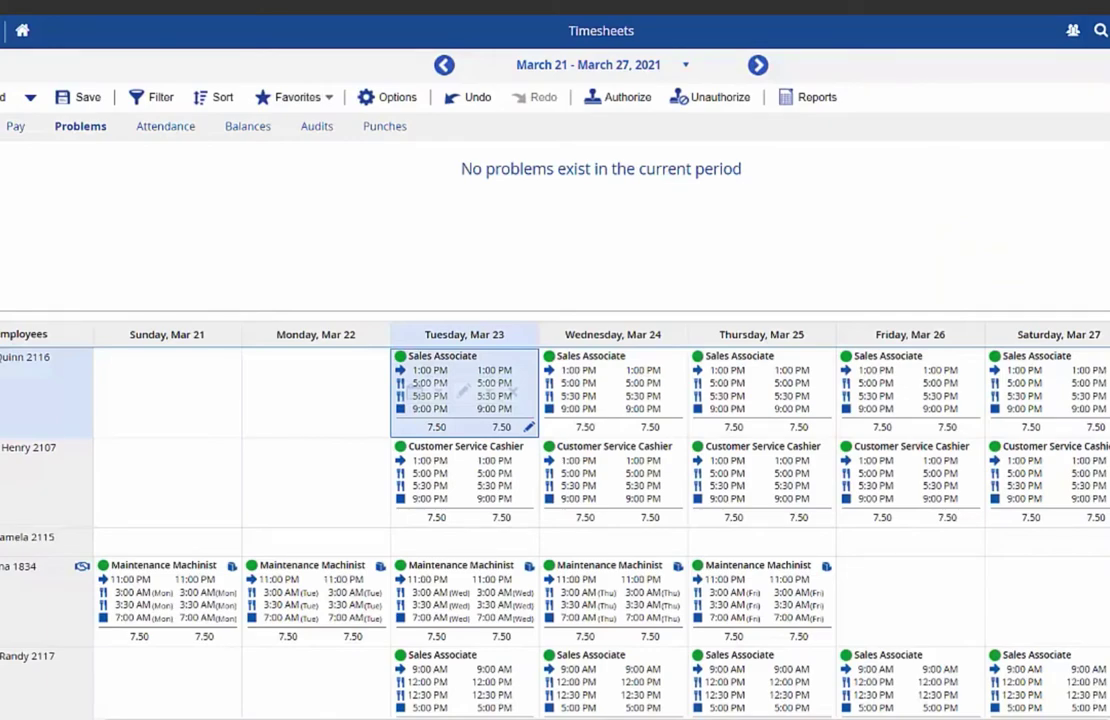
Hide the problems list and apply the No Show favorite filter to the timesheets
click(4, 127)
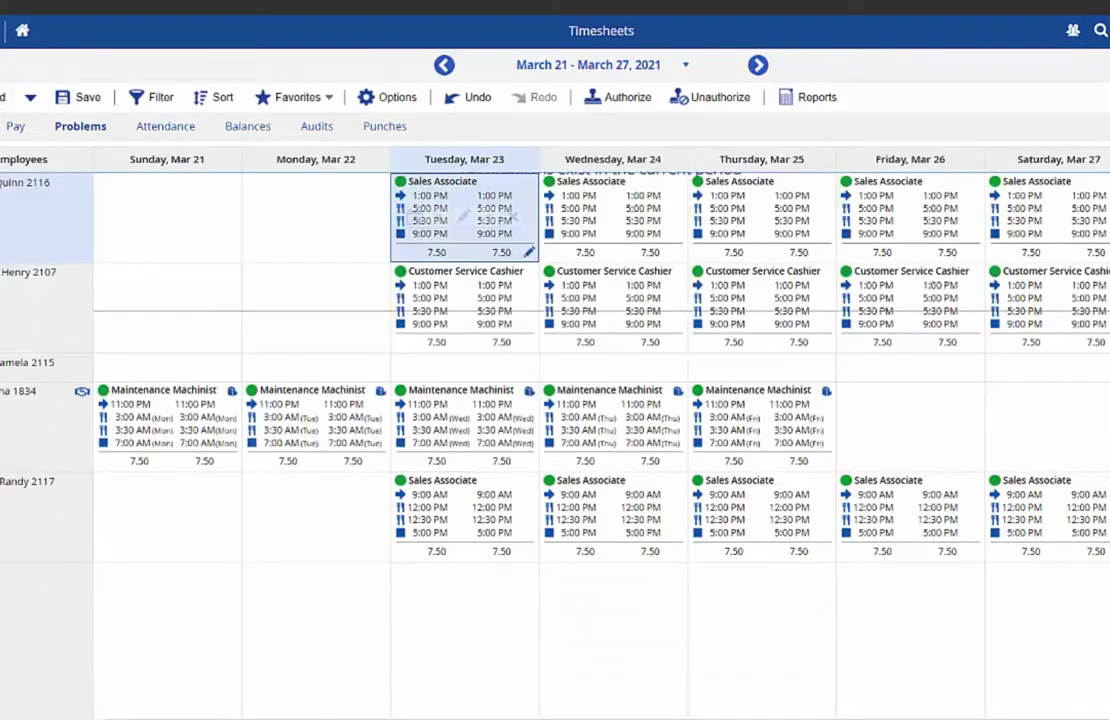
click(162, 100)
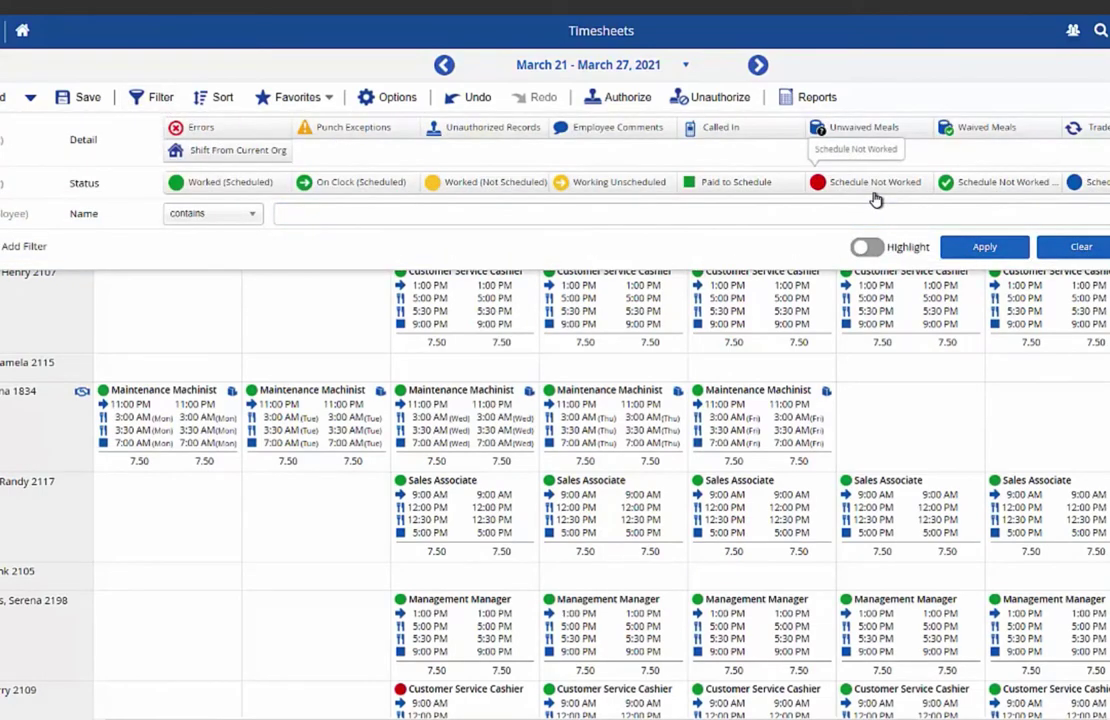
click(329, 99)
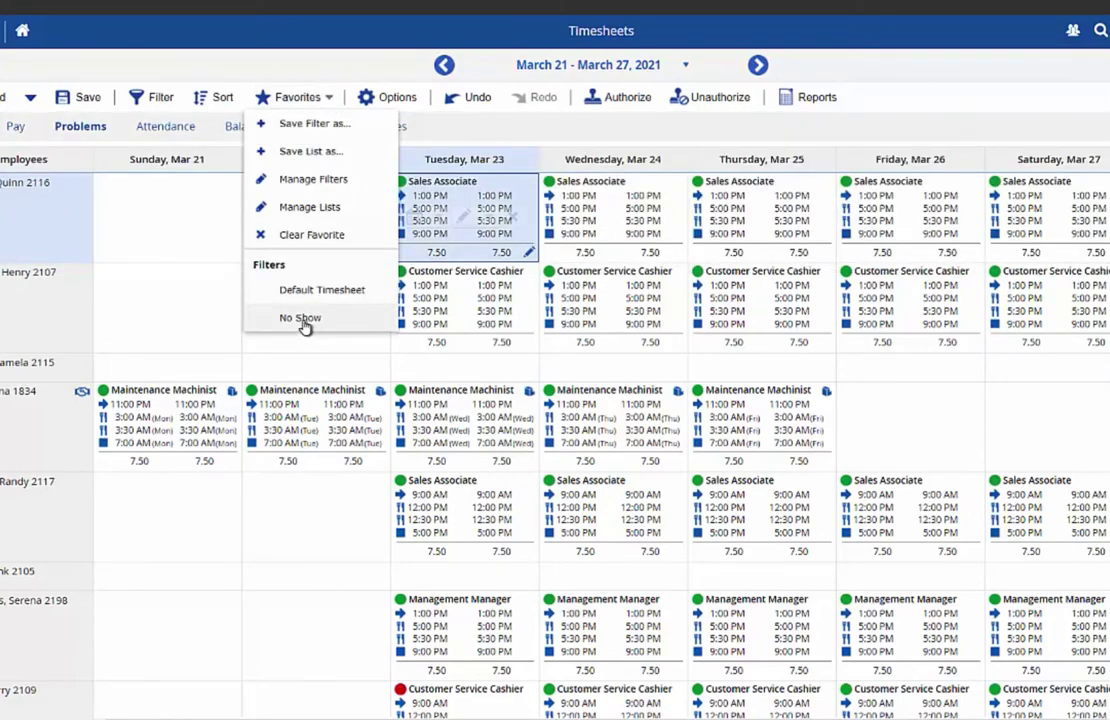
click(303, 320)
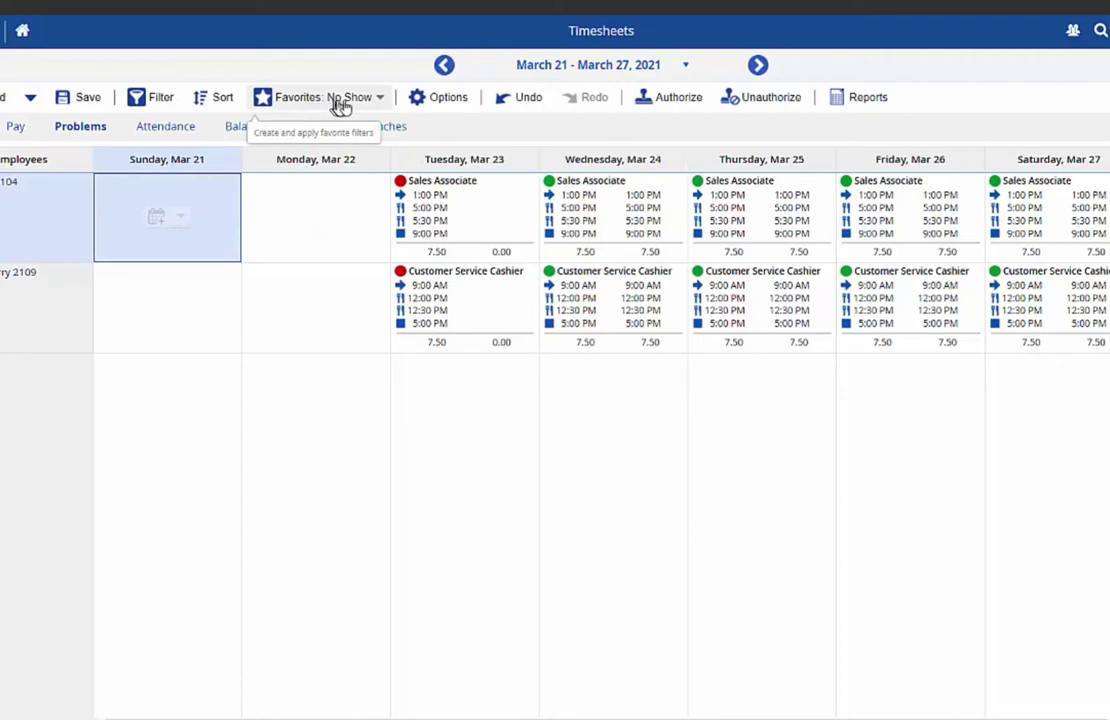
Turn on highlighting for the Schedule Not Worked filter and apply it
click(150, 97)
click(868, 248)
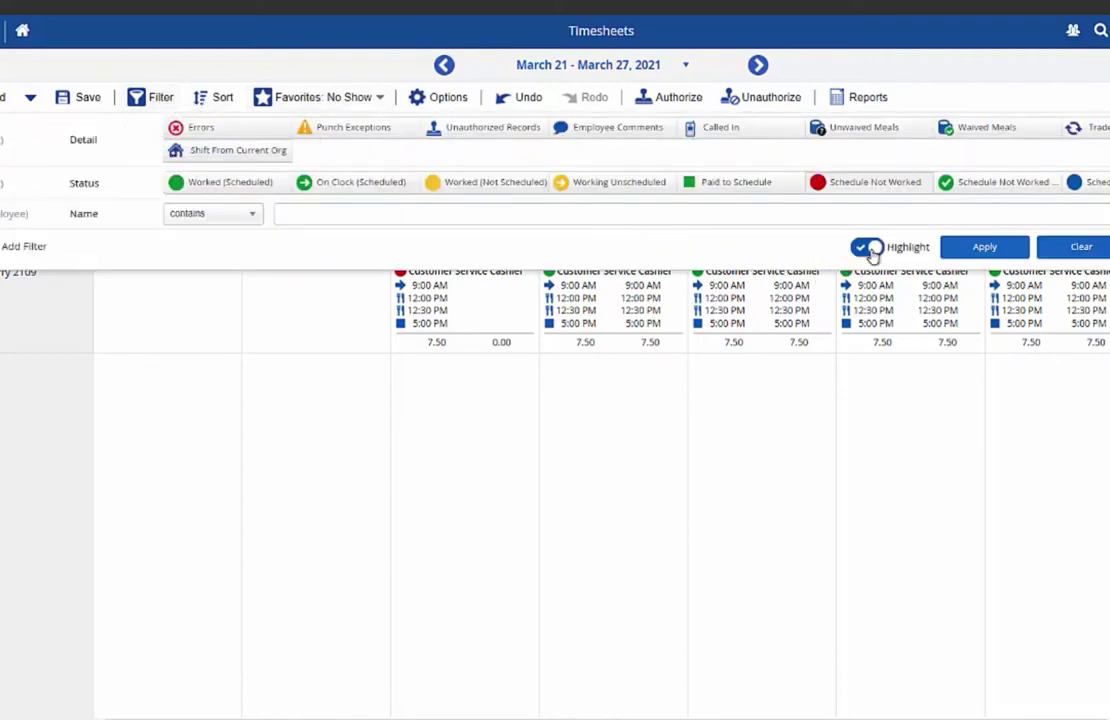
click(984, 247)
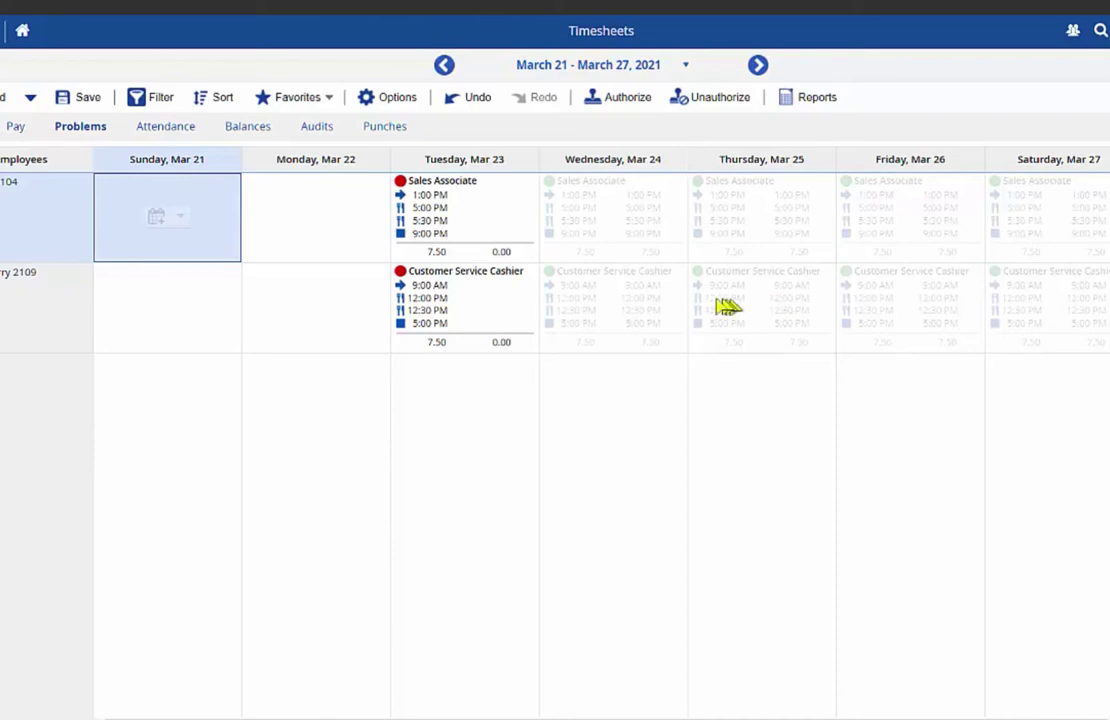
Add the scheduled Customer Service Cashier shift on Tuesday, March 23 as worked, commenting that the employee forgot his pass and couldn't punch in and out
click(471, 311)
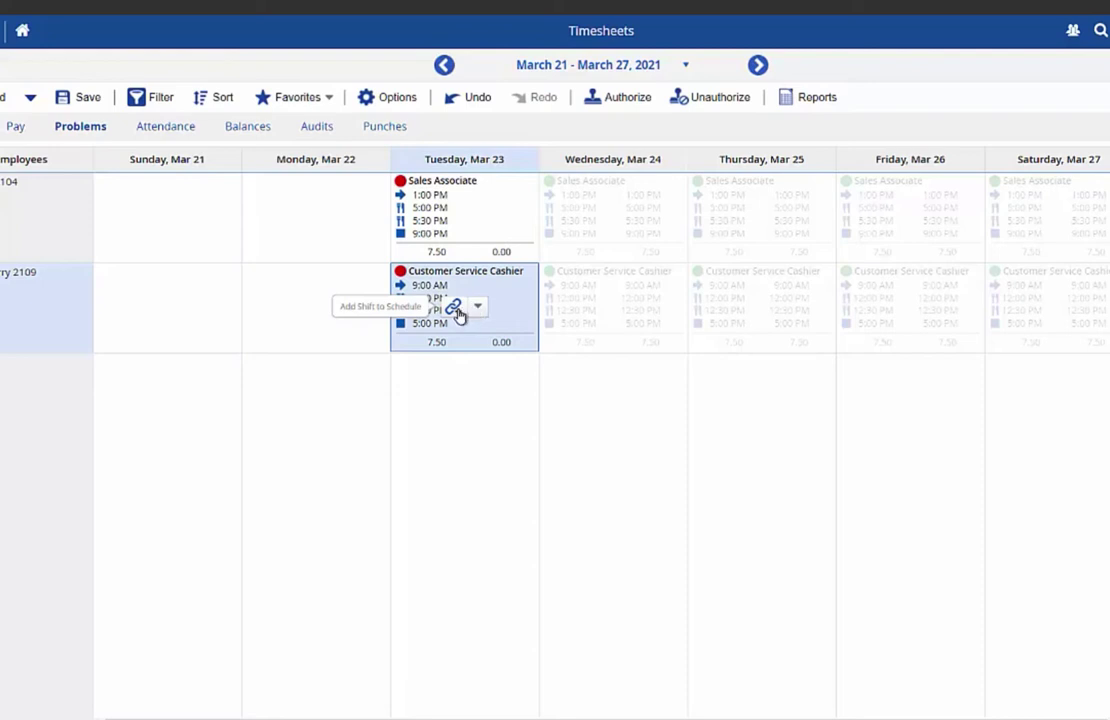
click(458, 313)
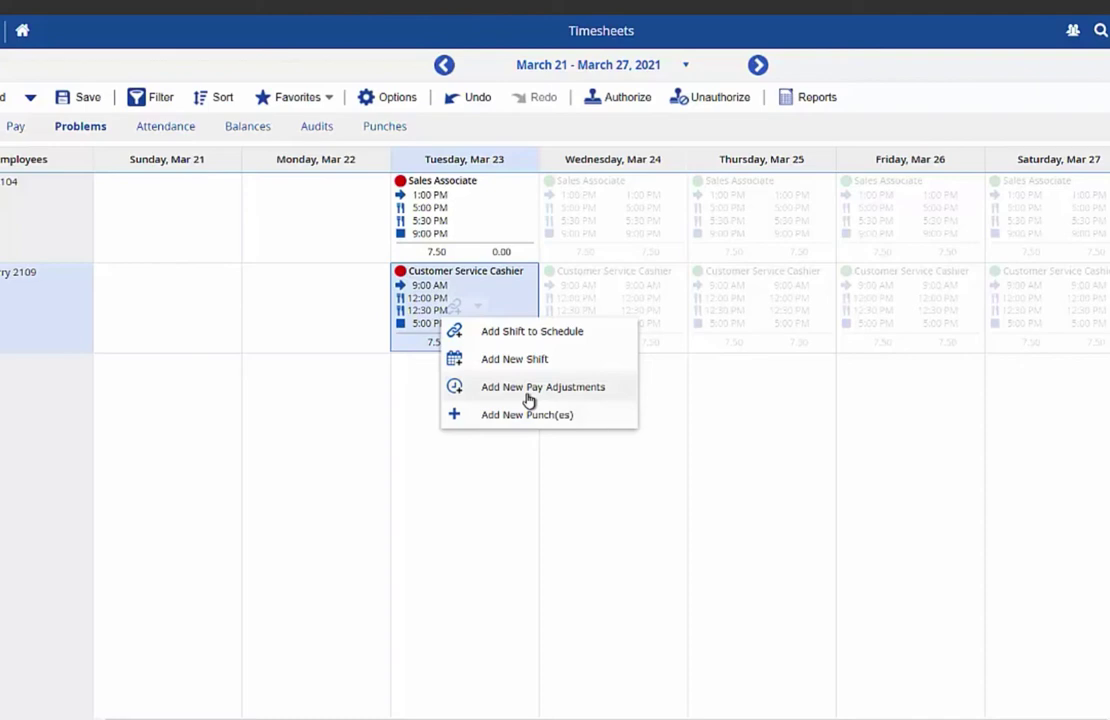
click(510, 339)
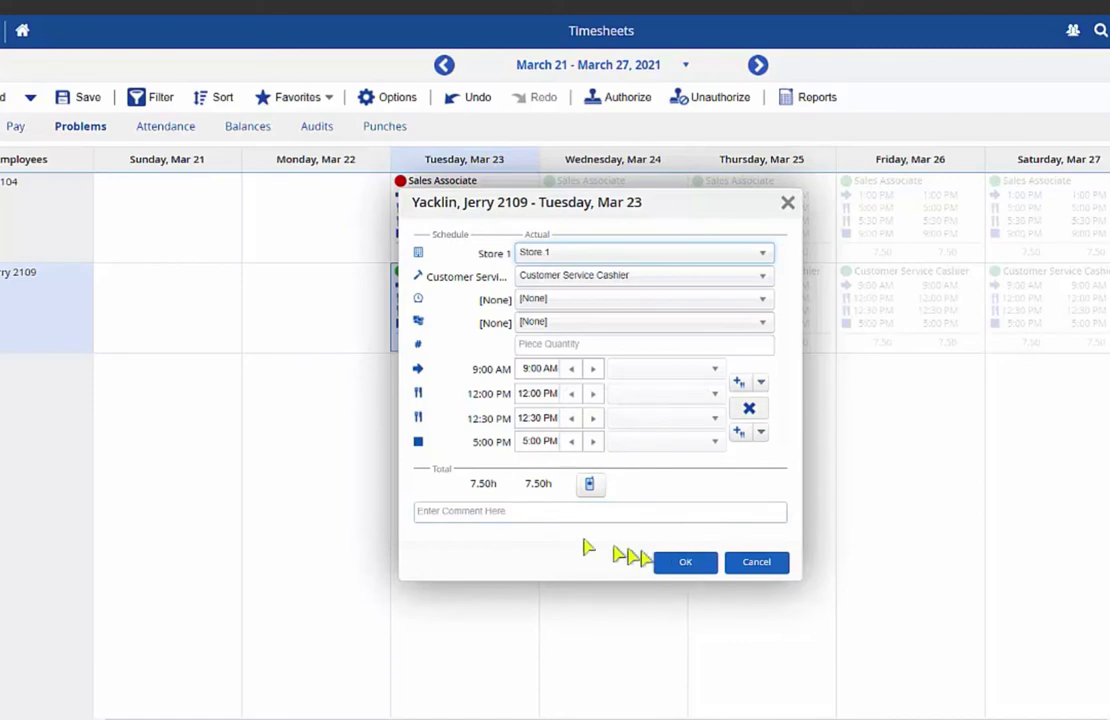
click(427, 512)
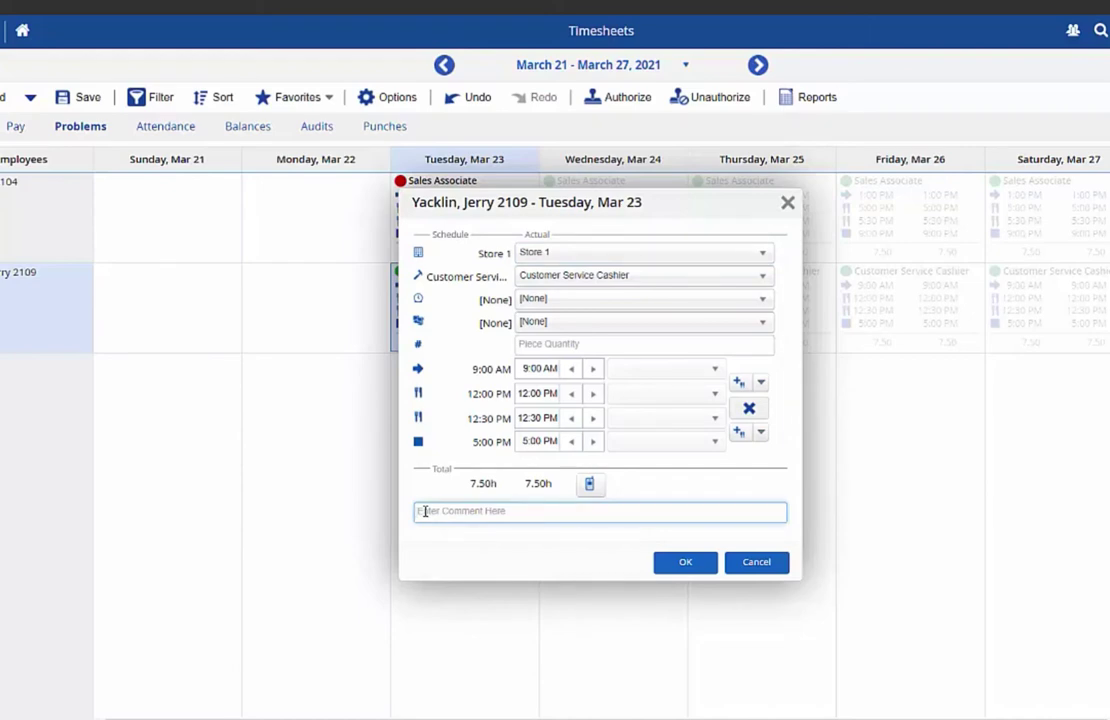
text(Jerry forgot his pass and was unable to punch in and out)
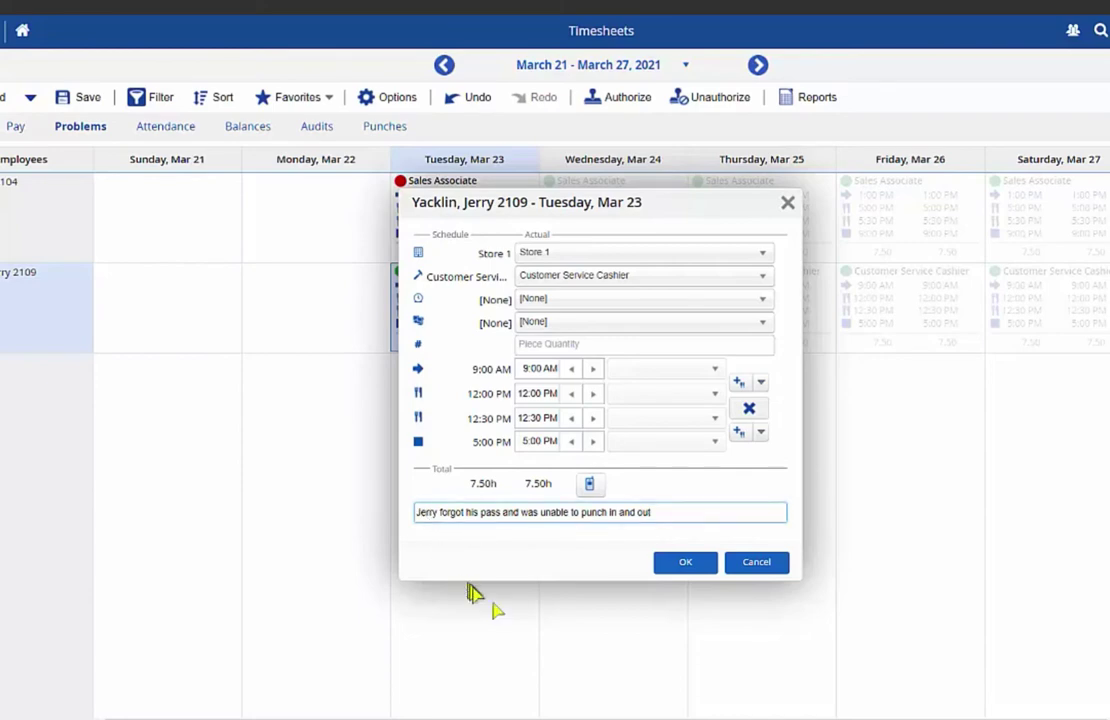
click(686, 563)
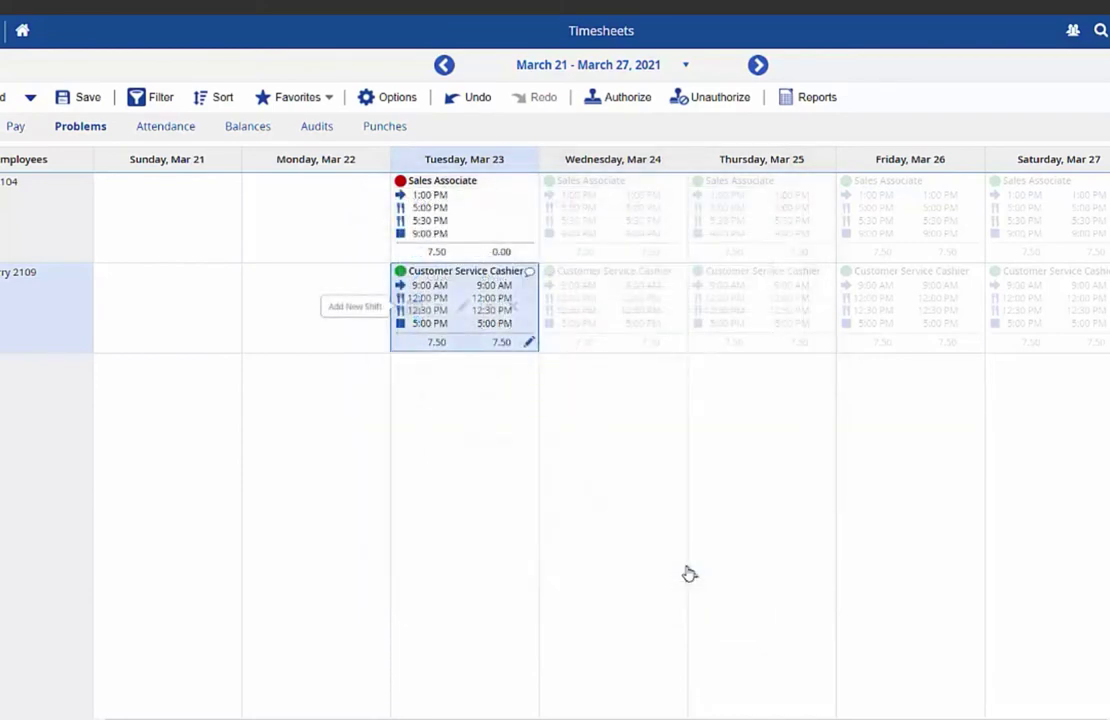
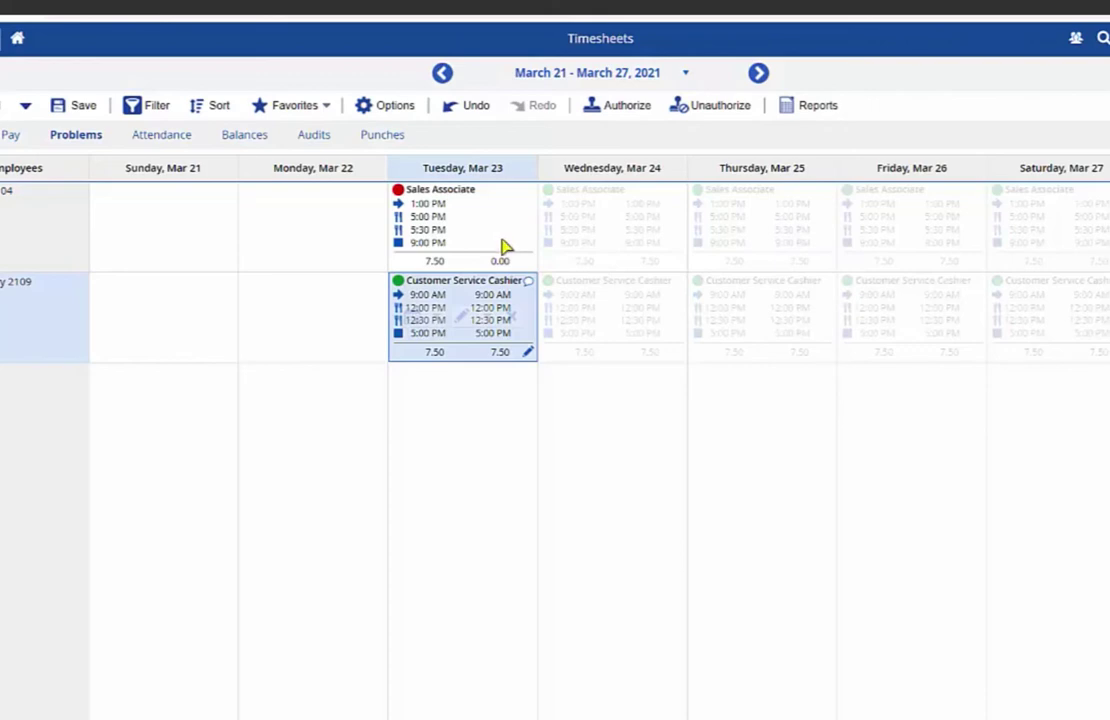
Check the sick and vacation balances of the Sales Associate with the Tuesday, March 23 no-show, and hide the balances
click(35, 237)
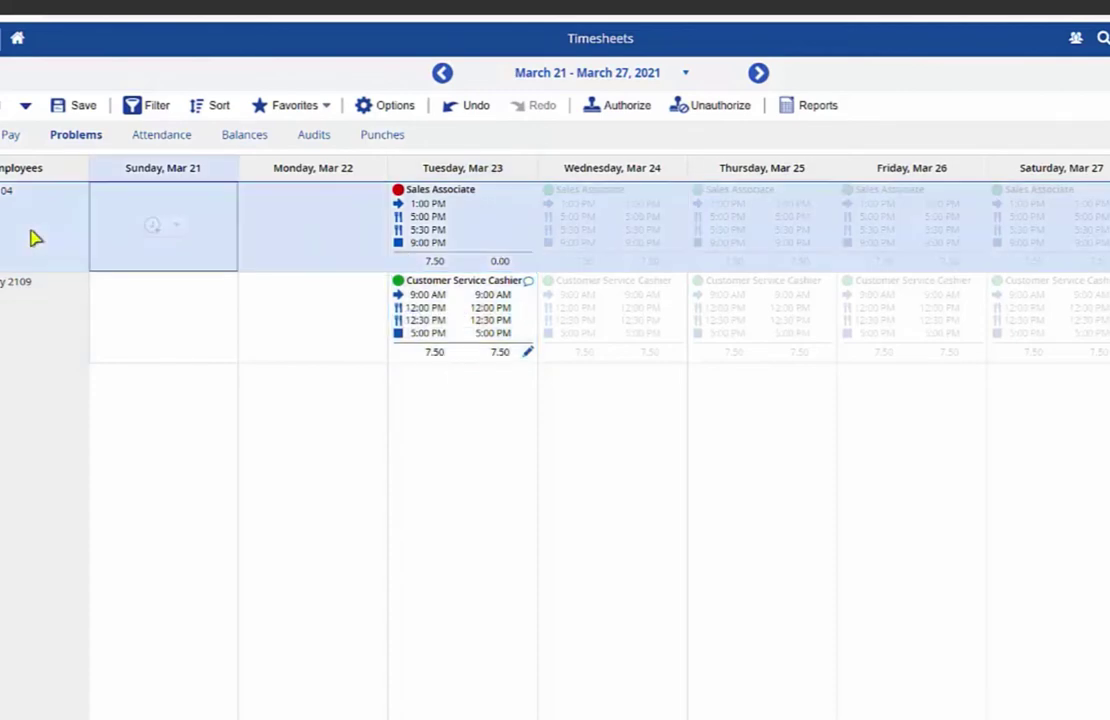
click(247, 136)
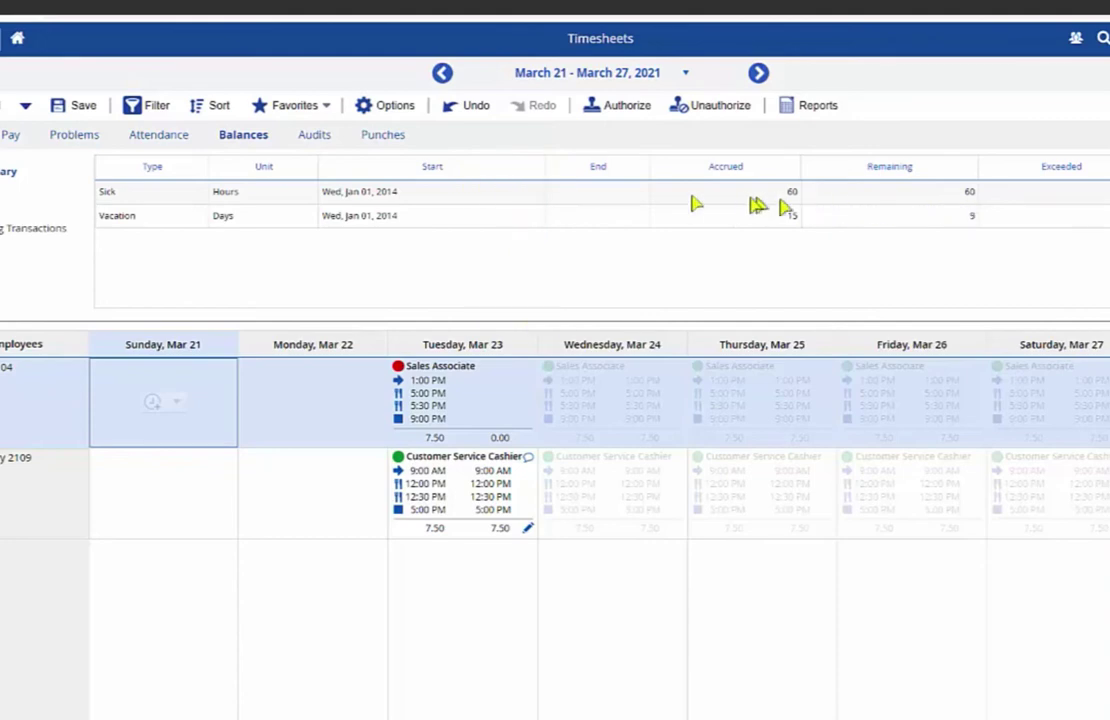
click(2, 132)
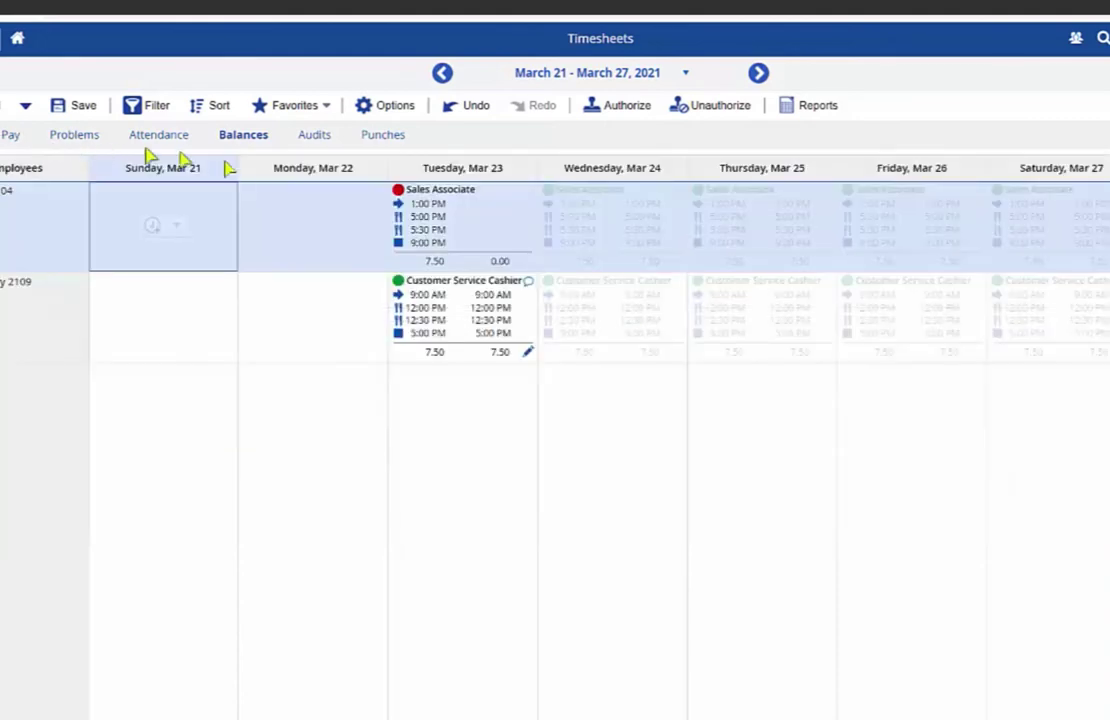
Add a Sick pay adjustment of 7.50 hours to the Sales Associate's Tuesday, March 23 no-show, commenting that the employee called in sick
click(478, 225)
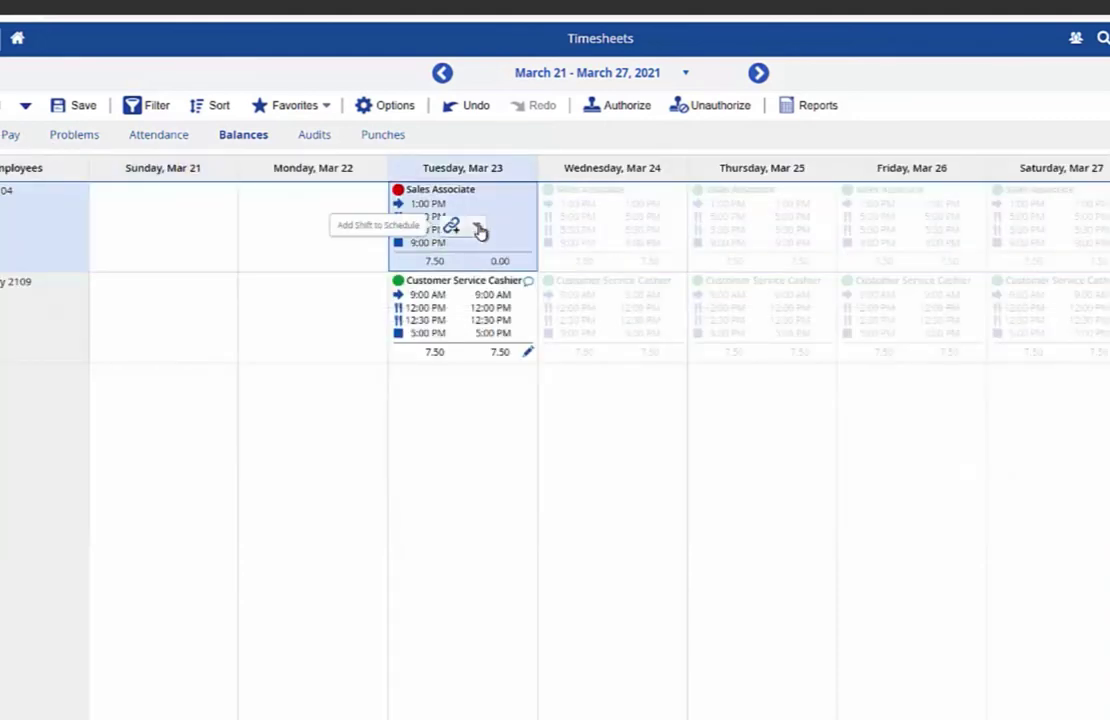
click(477, 226)
click(508, 306)
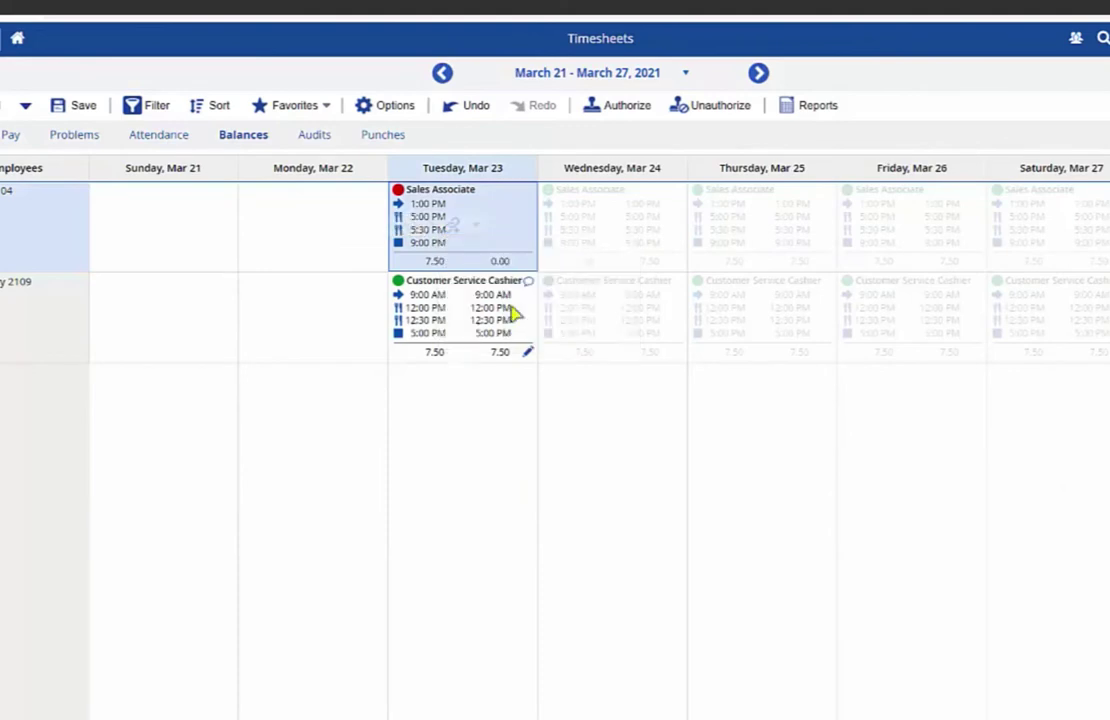
click(540, 330)
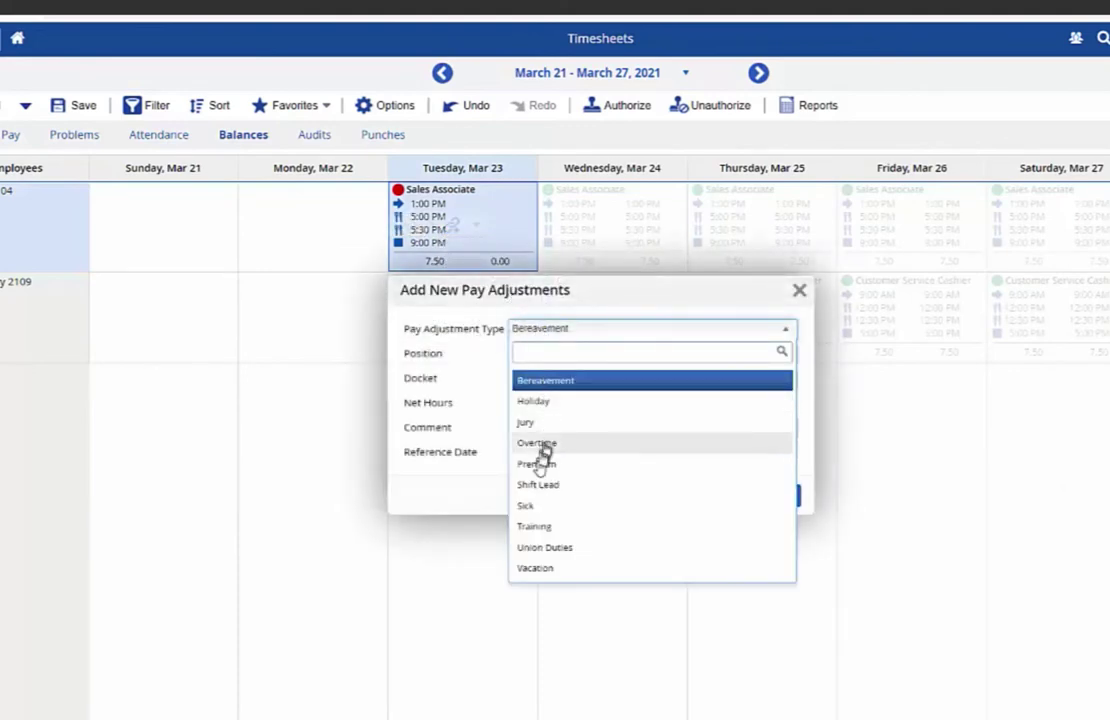
click(535, 506)
click(550, 401)
text(1)
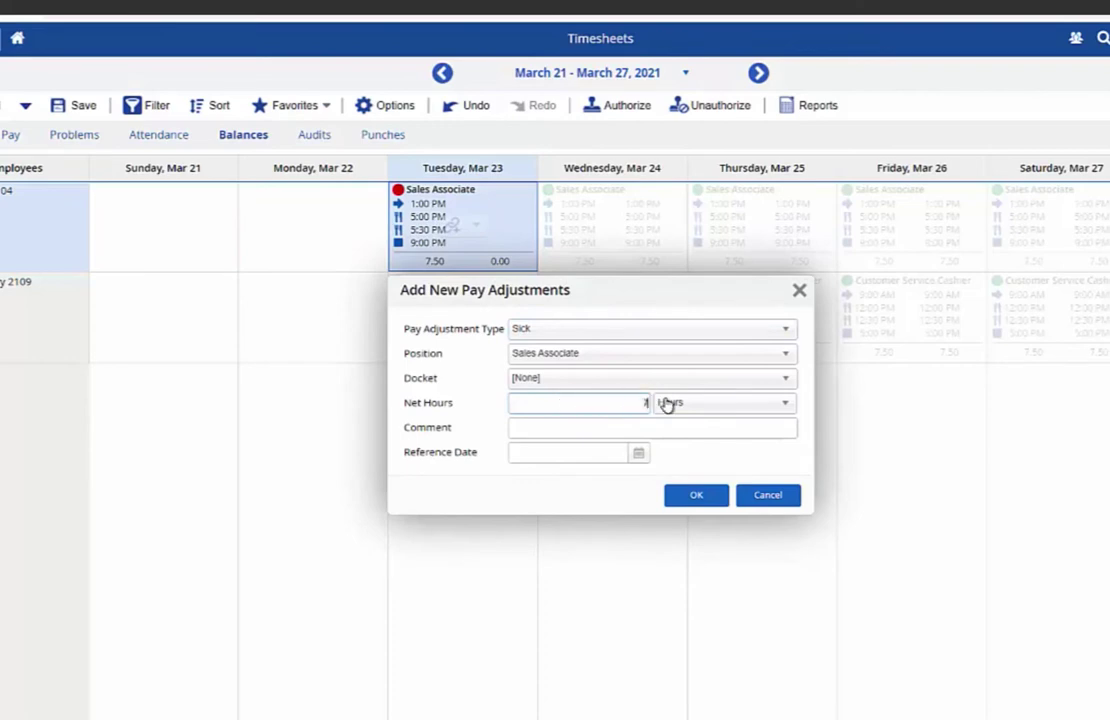
text(.5)
click(534, 427)
text(Eric d)
text(alled in sick)
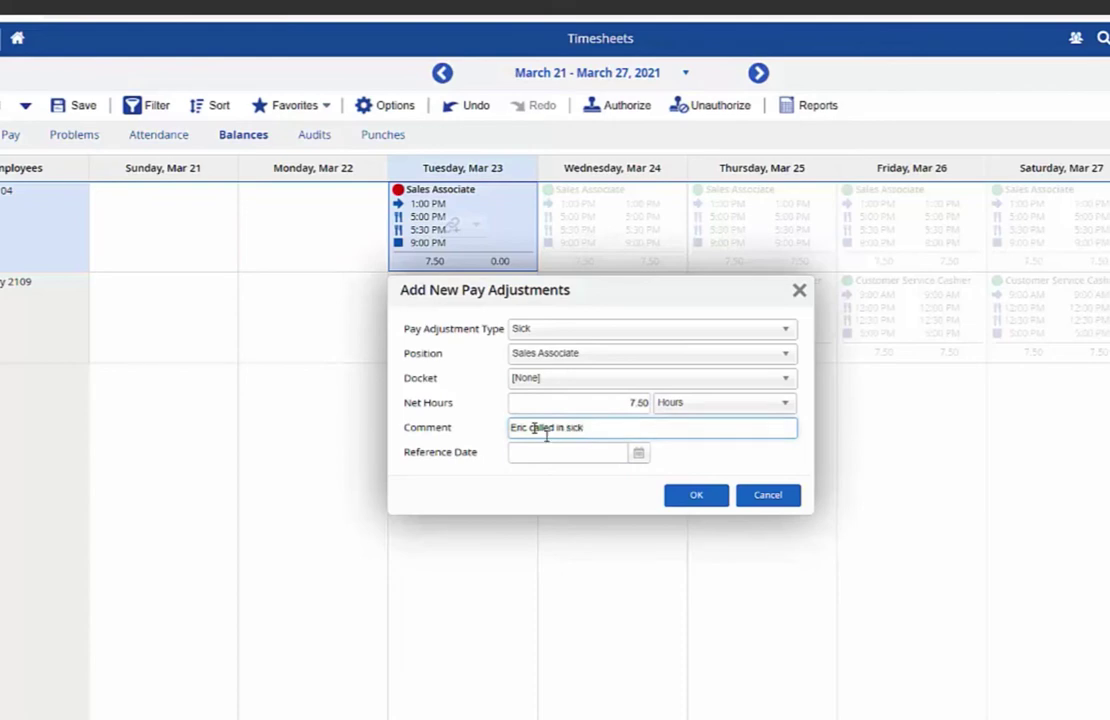
click(706, 495)
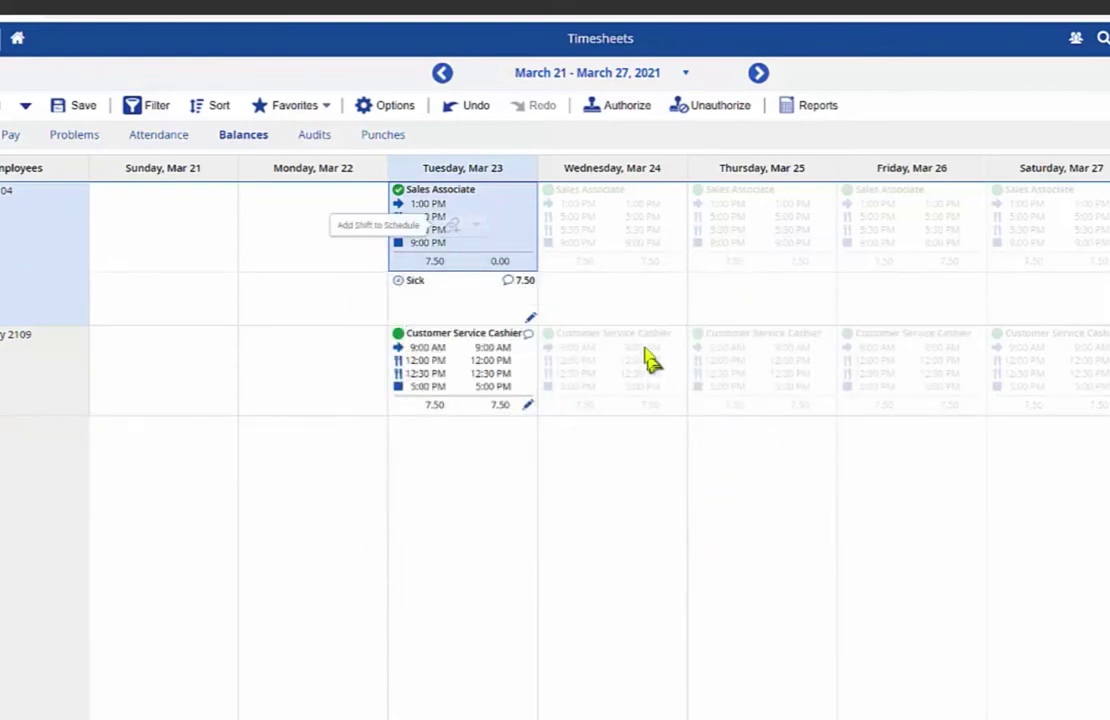
Apply the Default Timesheet favorite filter and save the timesheet changes
click(295, 106)
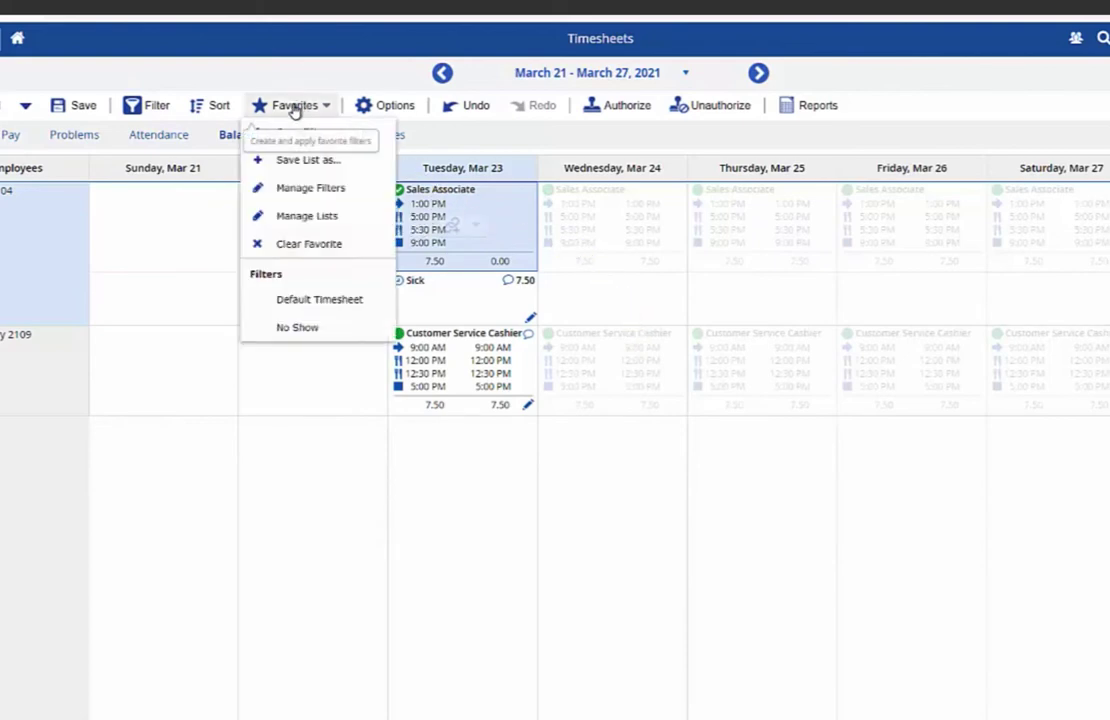
click(301, 300)
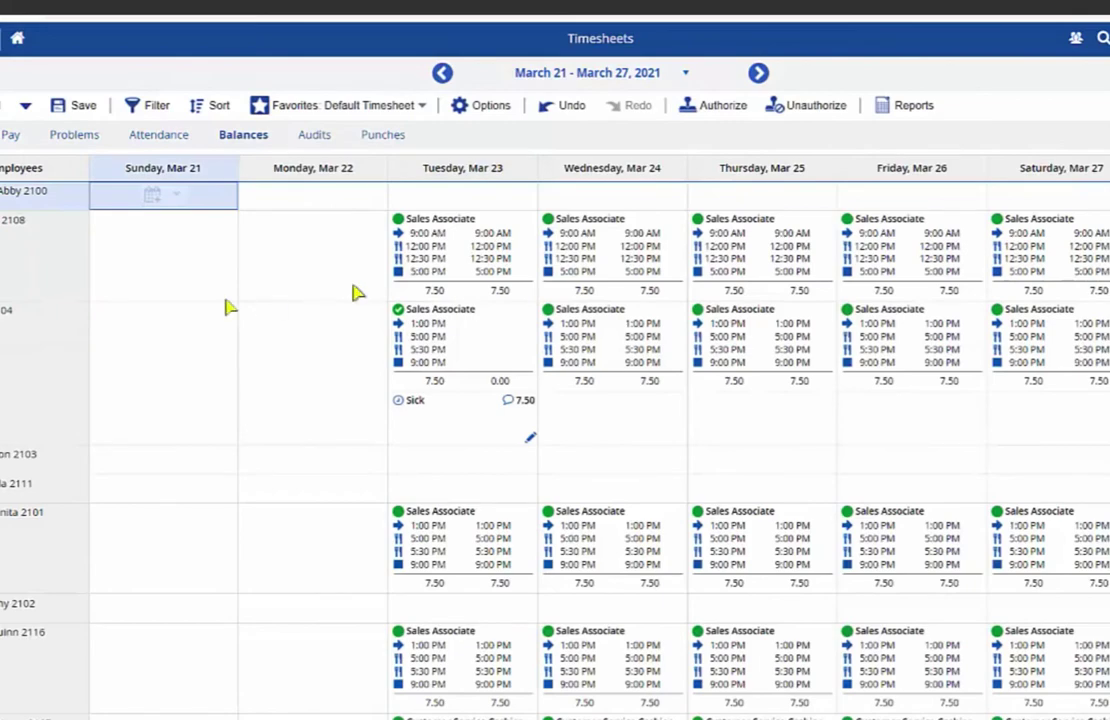
click(84, 107)
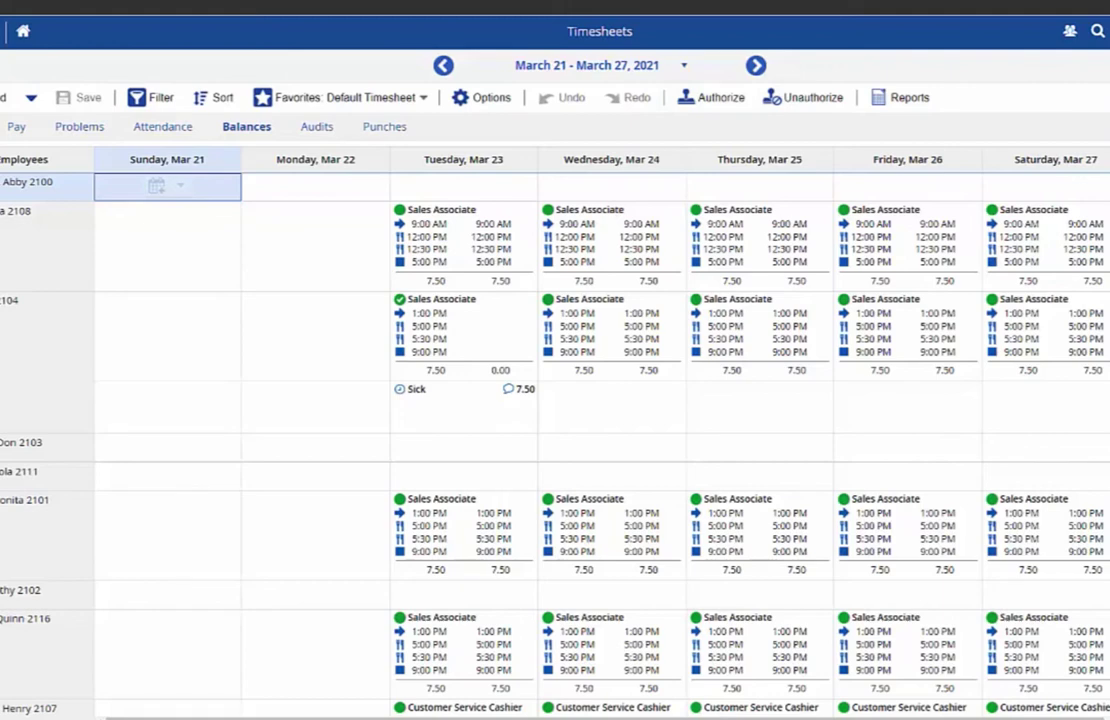
Change the actual position of the third listed Sales Associate shift on Thursday, March 25 to Customer Service Cashier
click(785, 538)
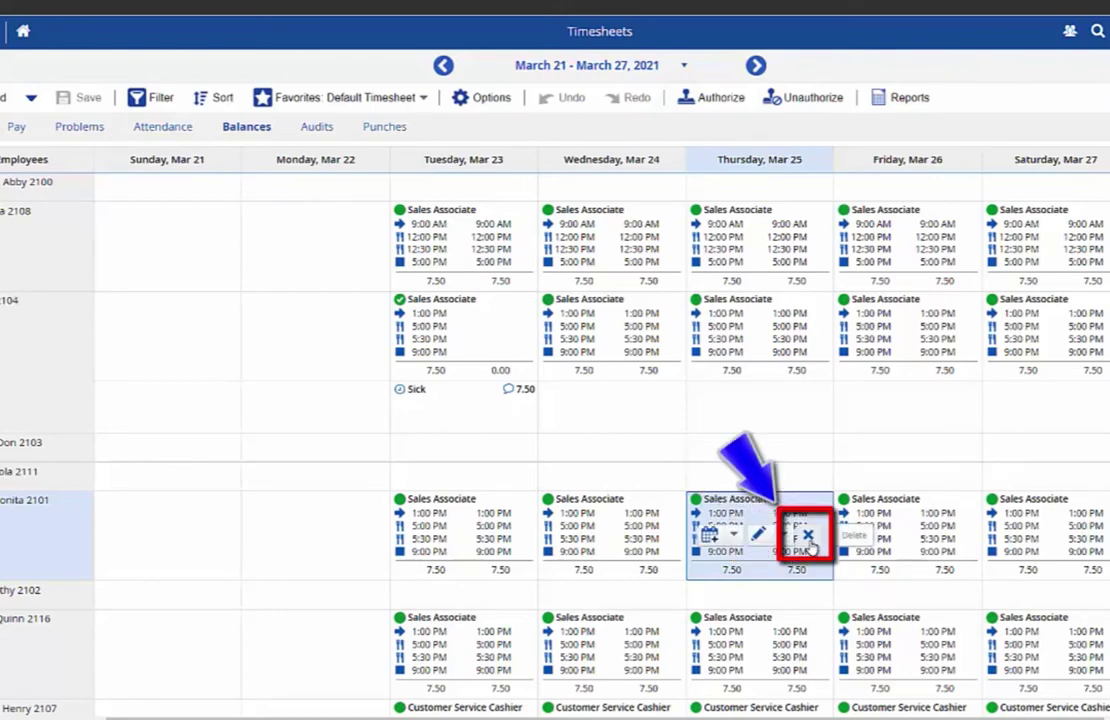
click(759, 537)
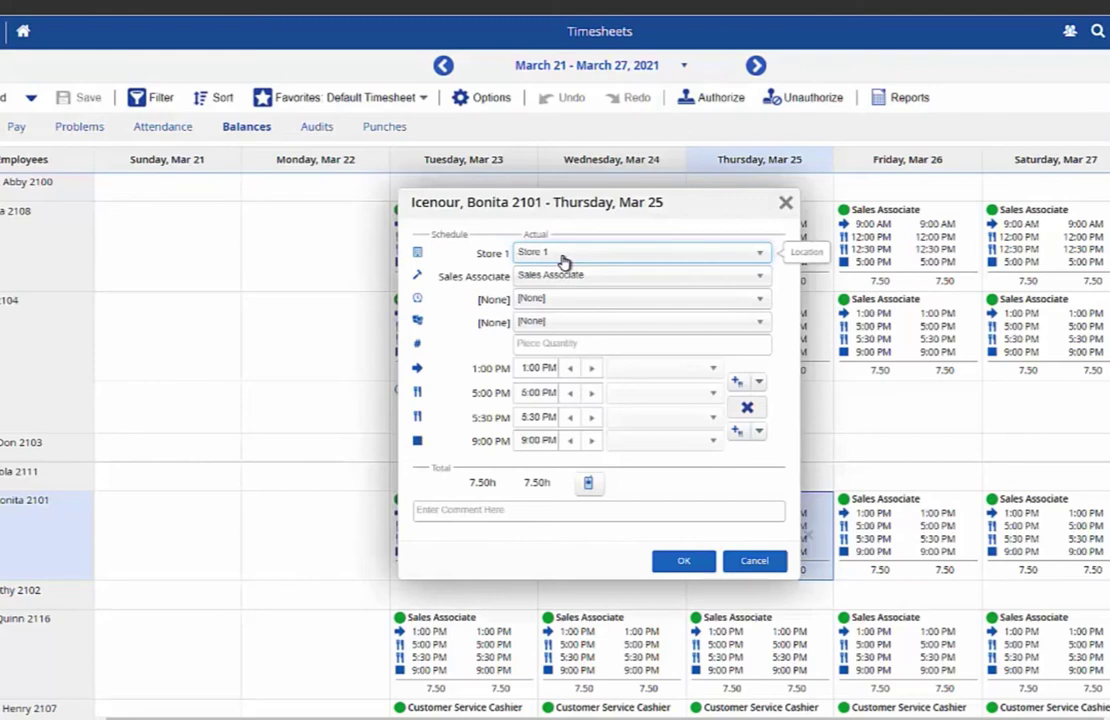
click(575, 312)
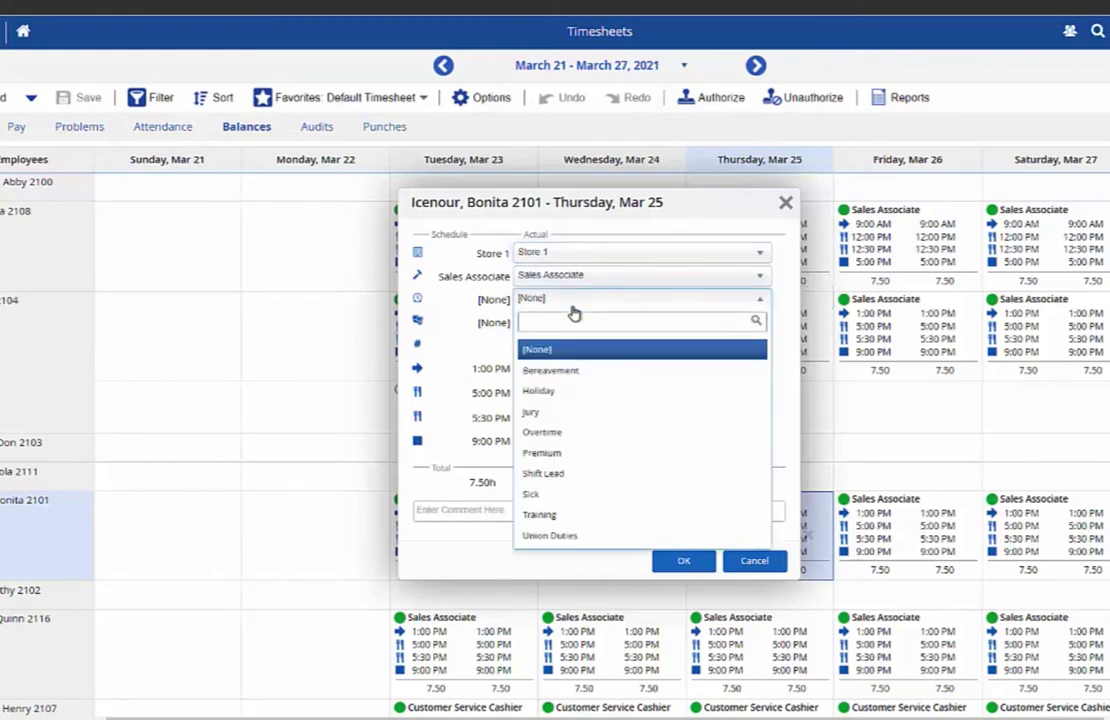
click(512, 320)
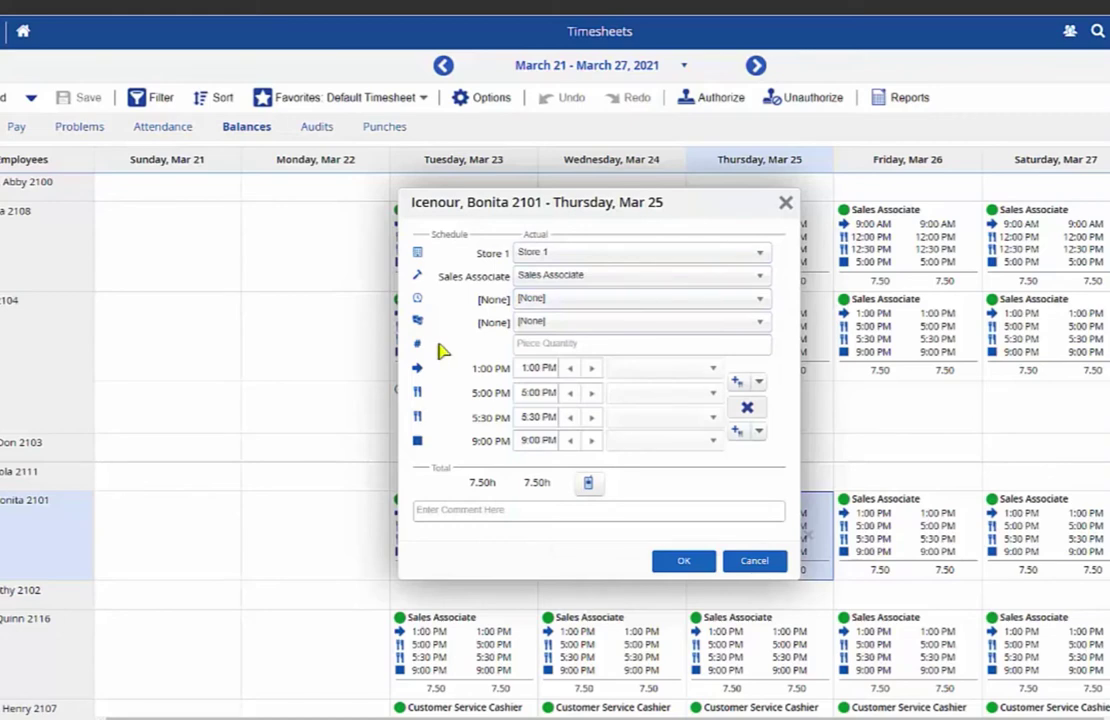
click(538, 286)
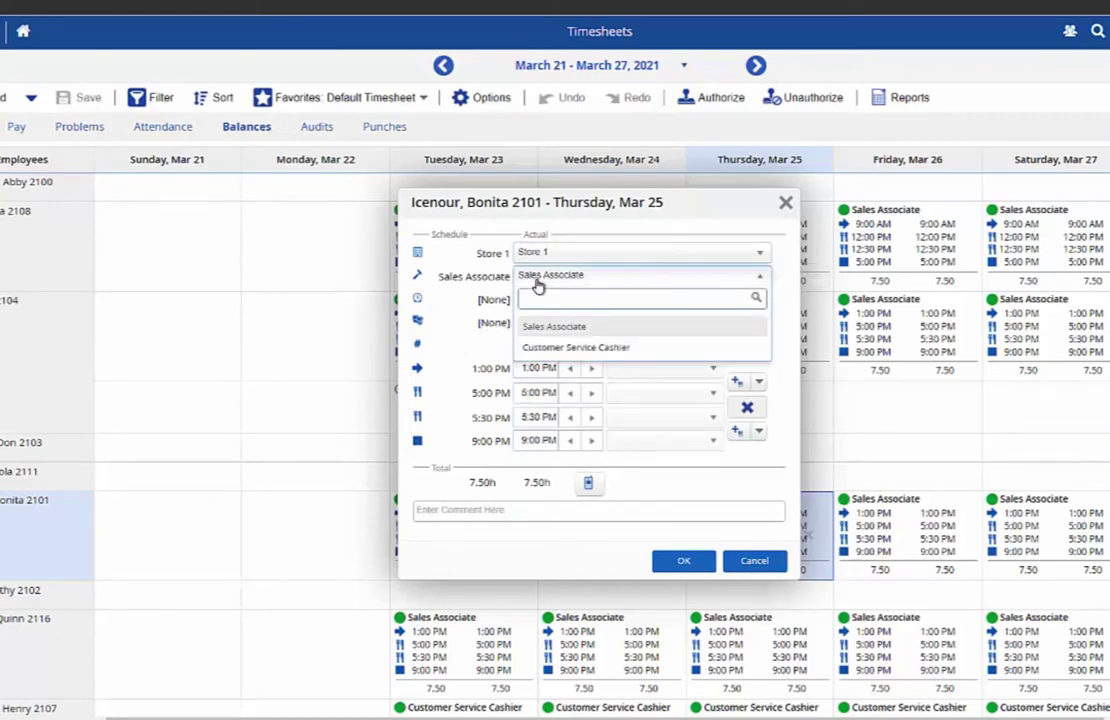
click(555, 348)
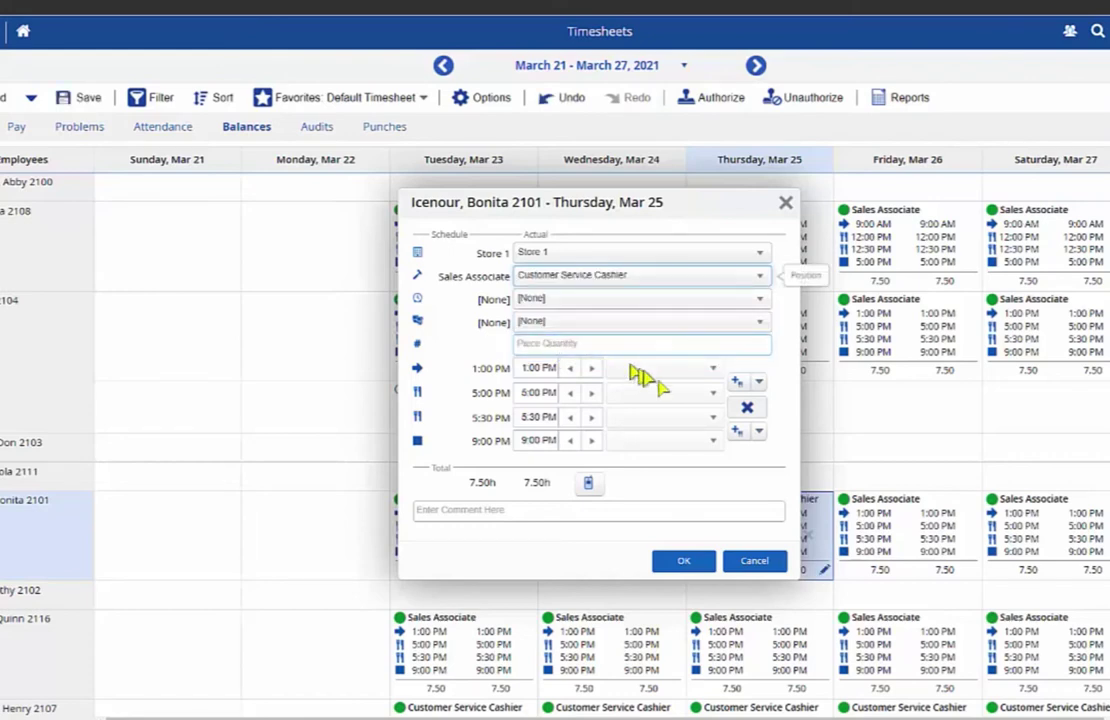
click(678, 565)
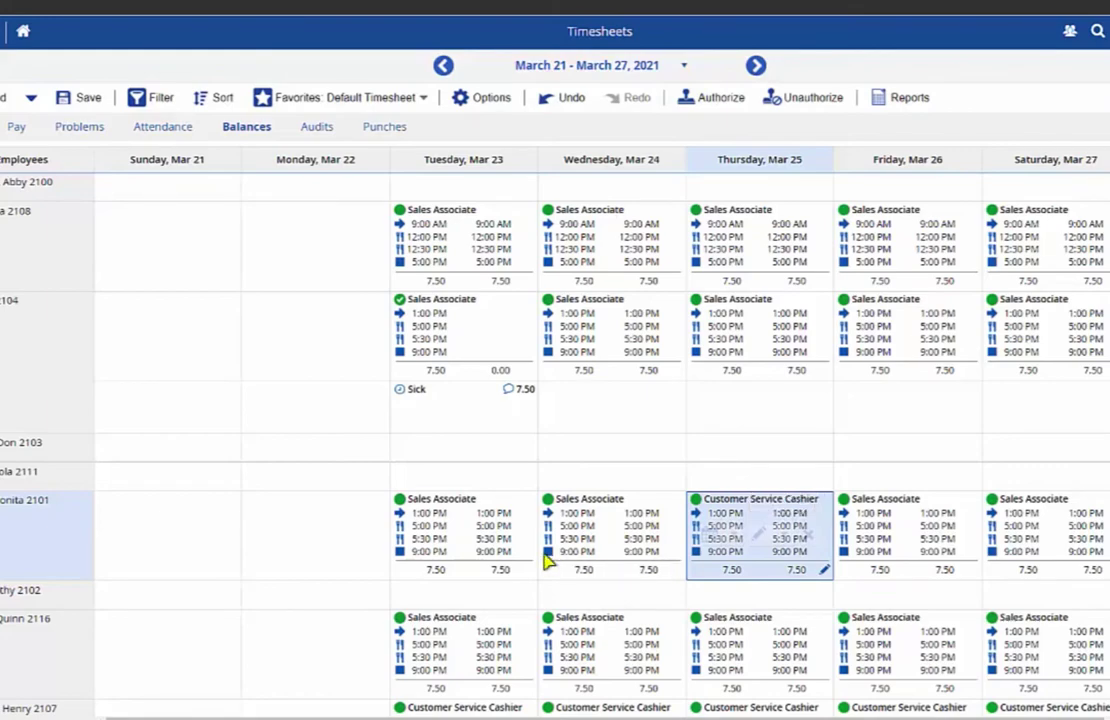
Add a 12:00 PM to 4:00 PM Monday, March 22 shift for the Customer Service Cashier who works 1:00 PM to 9:00 PM from Tuesday
scroll(317, 680, down, 3)
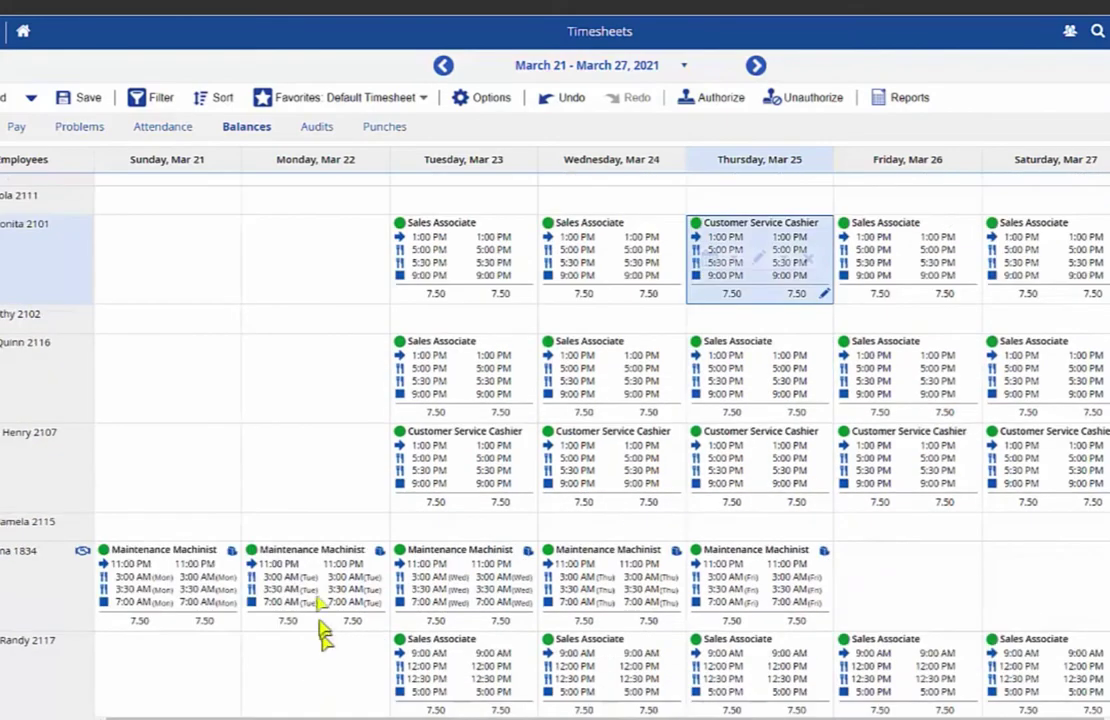
click(322, 483)
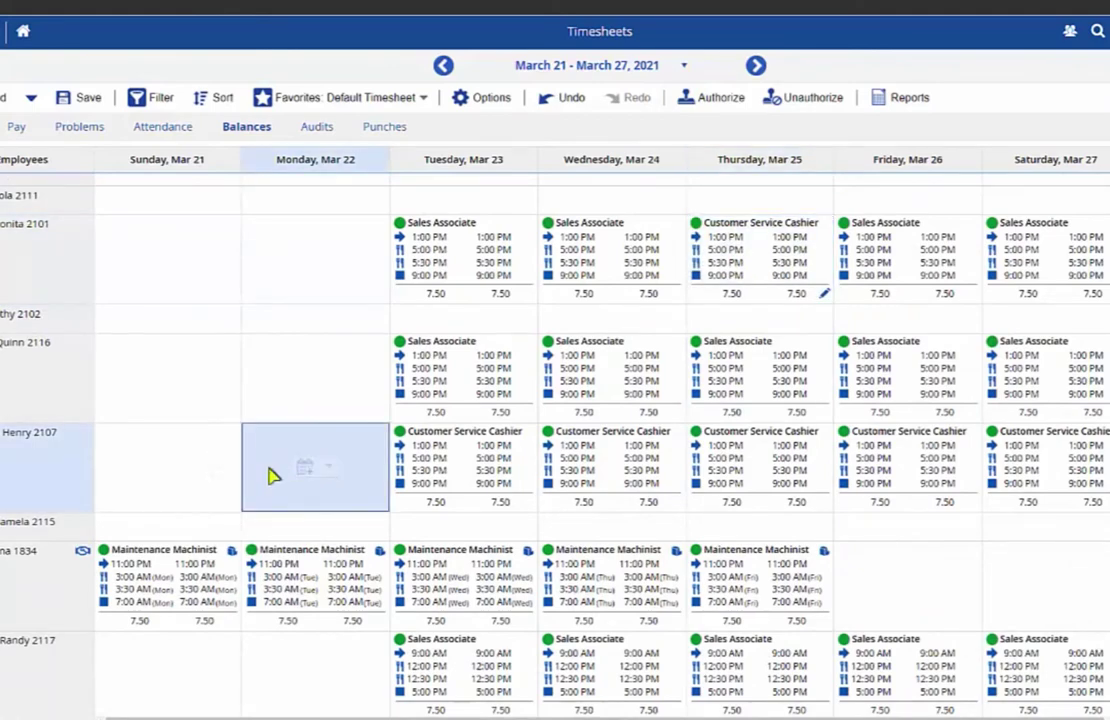
click(305, 470)
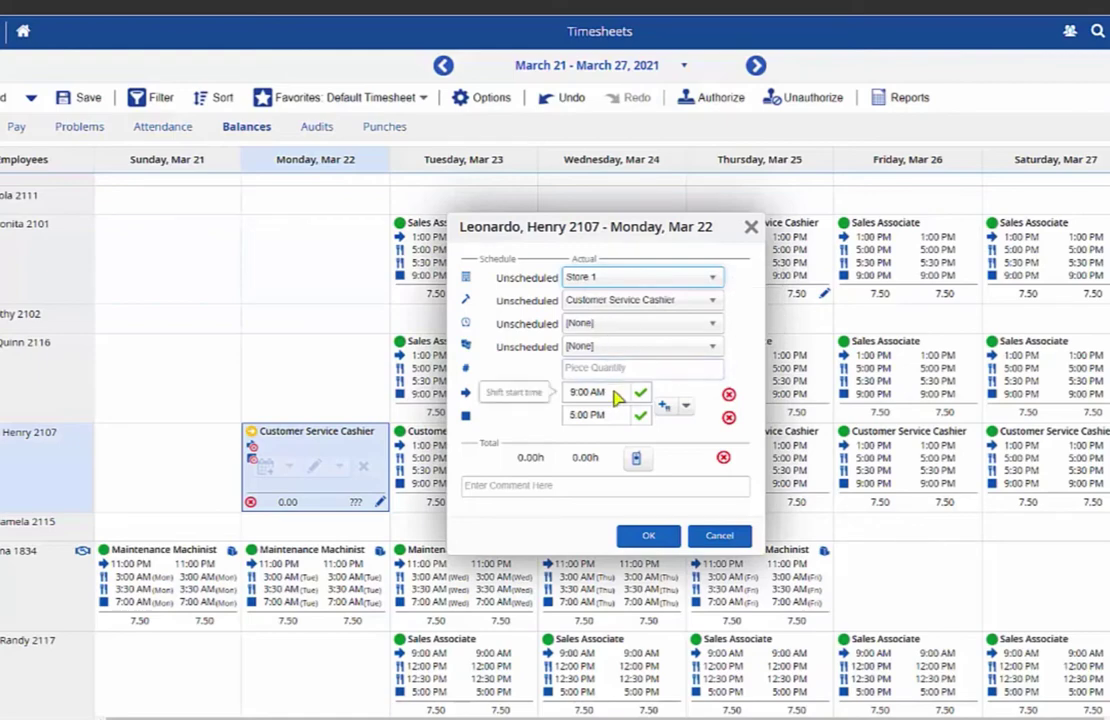
click(572, 392)
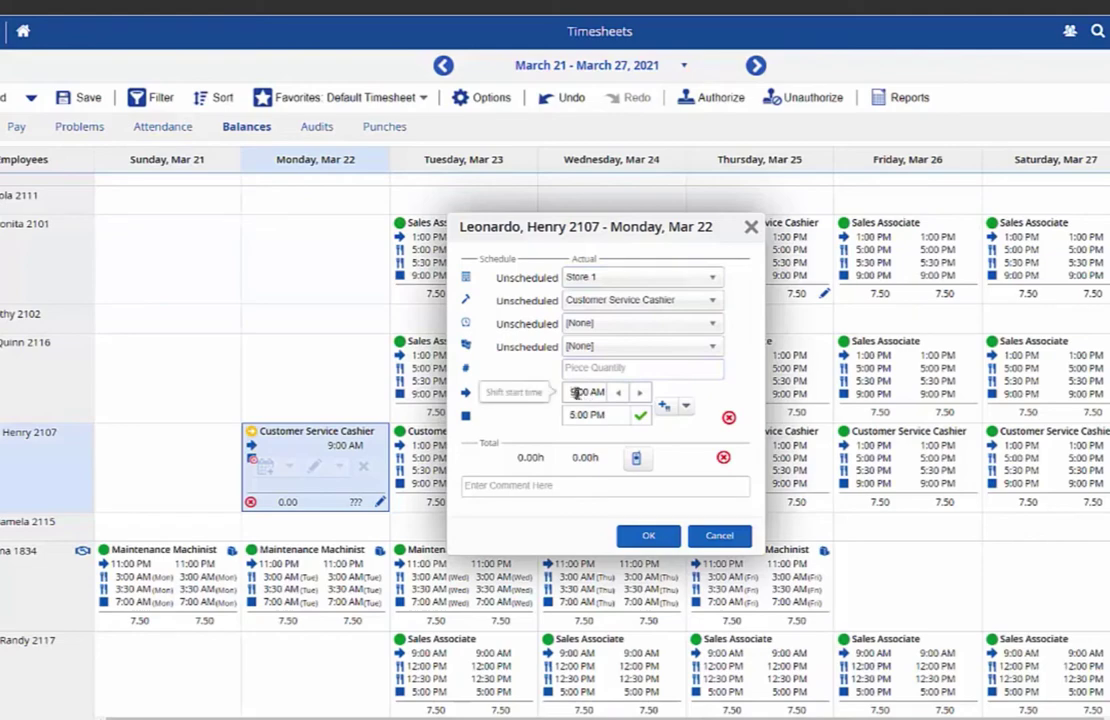
drag(572, 392, 609, 394)
text(12)
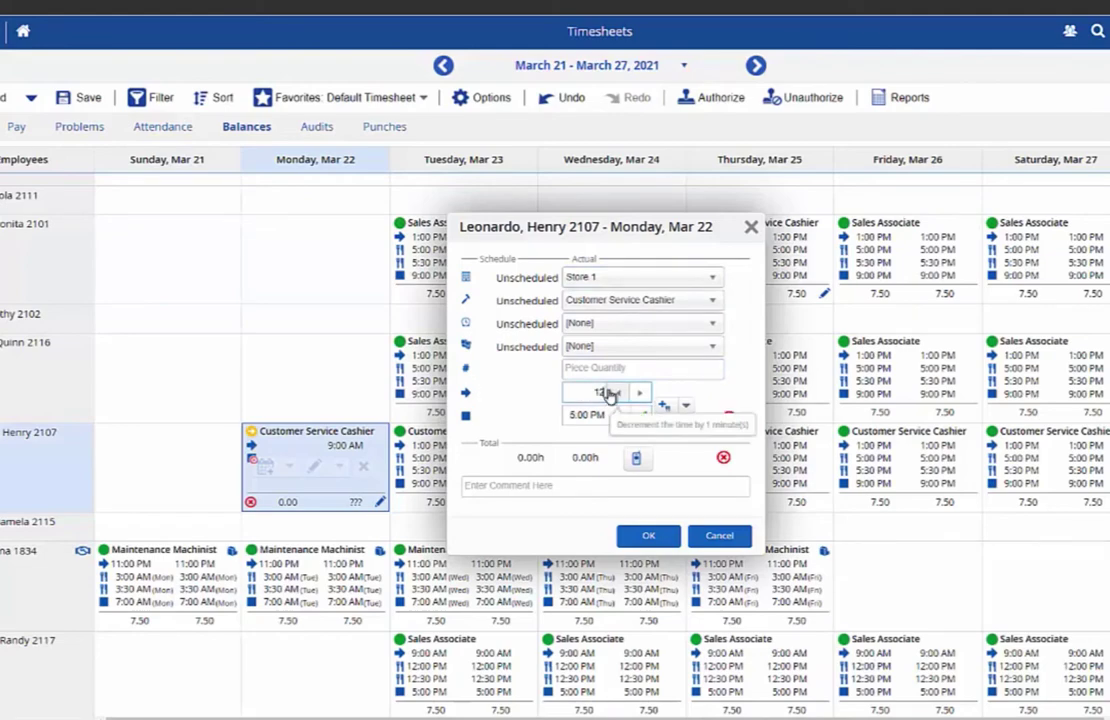
text(:)
key(Tab)
drag(606, 416, 537, 417)
text(4)
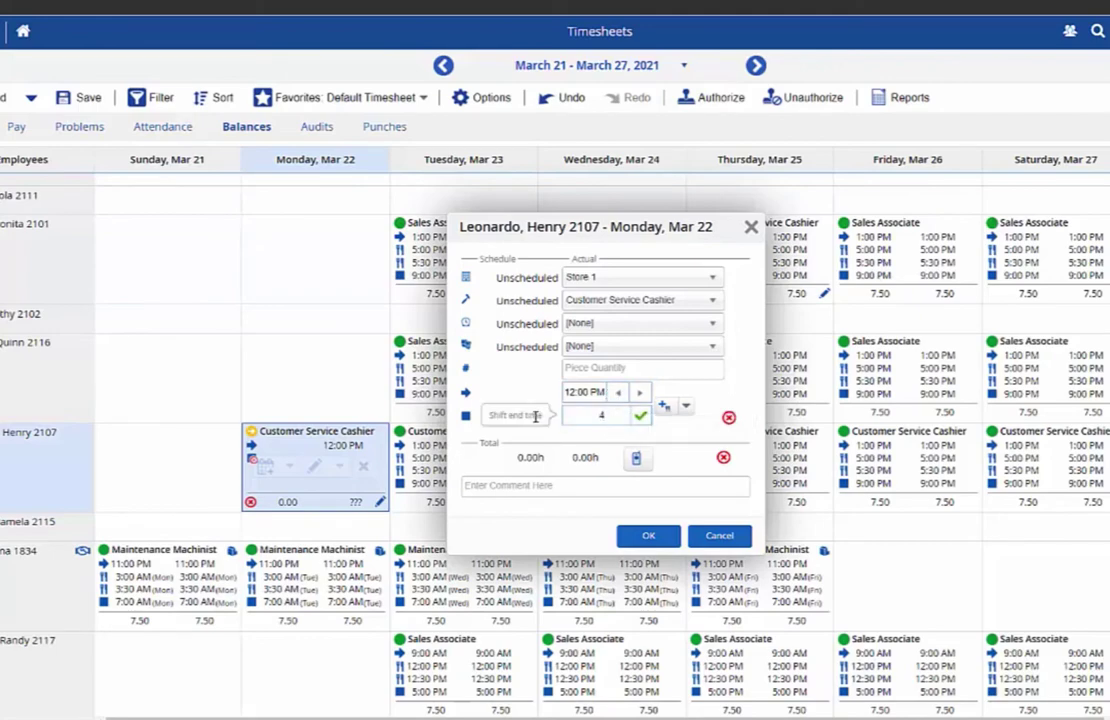
text(p)
key(Tab)
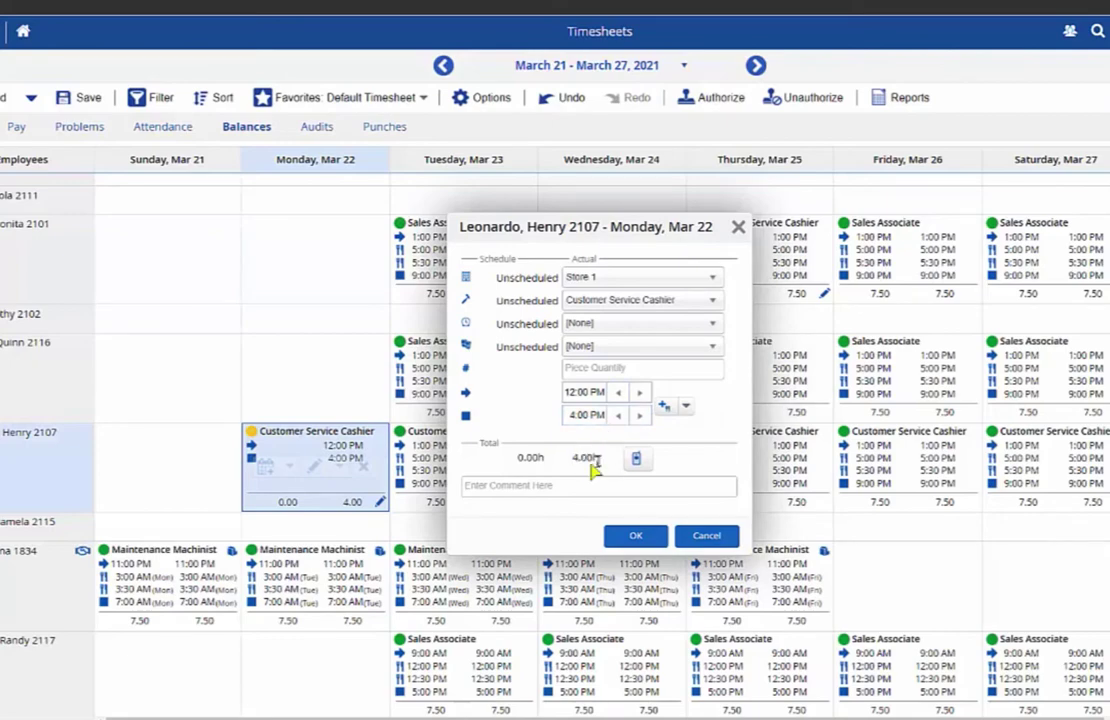
Comment on the new Monday, March 22 shift that the employee helped with a delivery, and confirm the shift
click(490, 485)
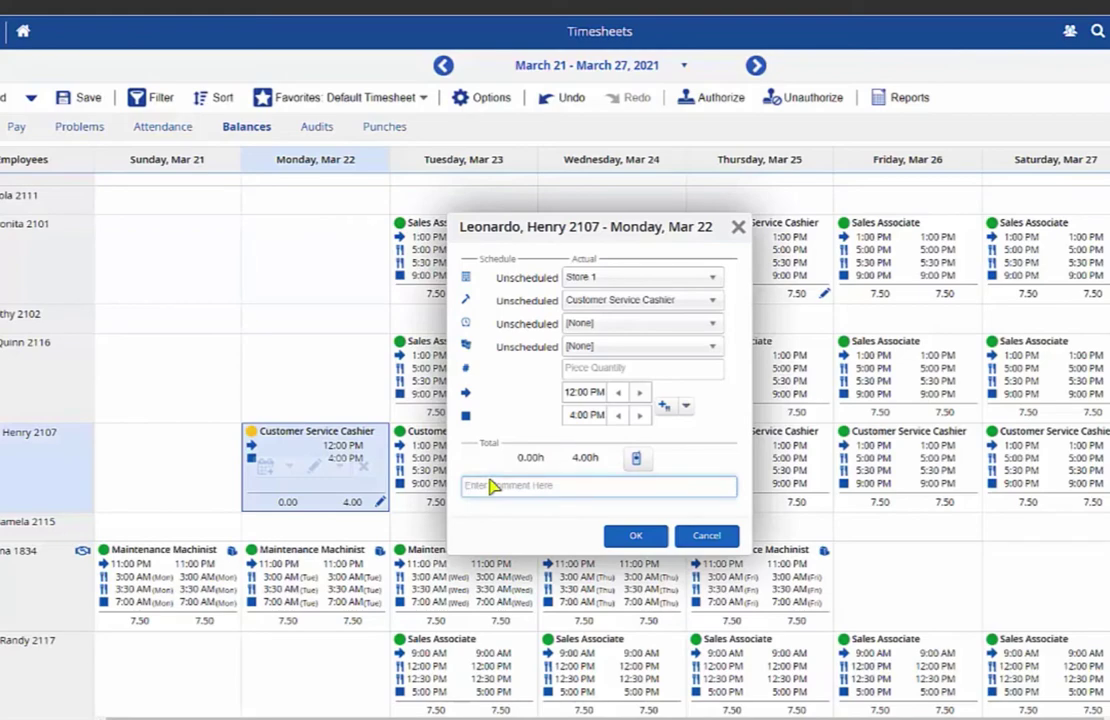
text(Henry help with a delivery)
click(639, 537)
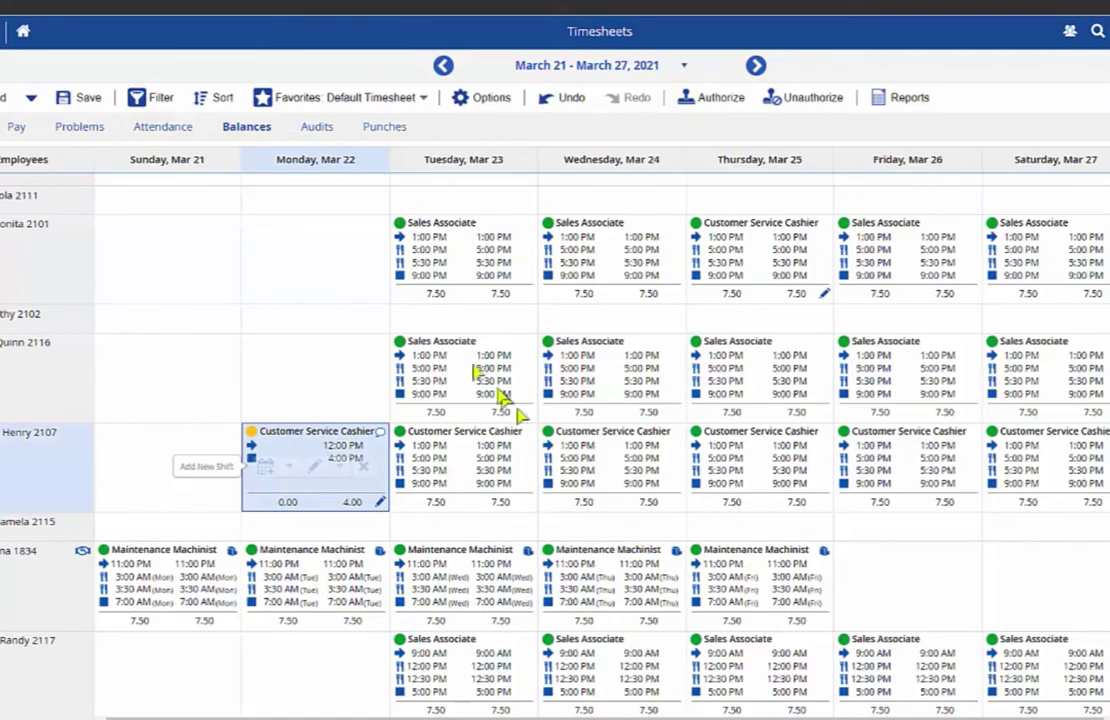
Save the timesheet with the added Monday, March 22 shift
click(88, 98)
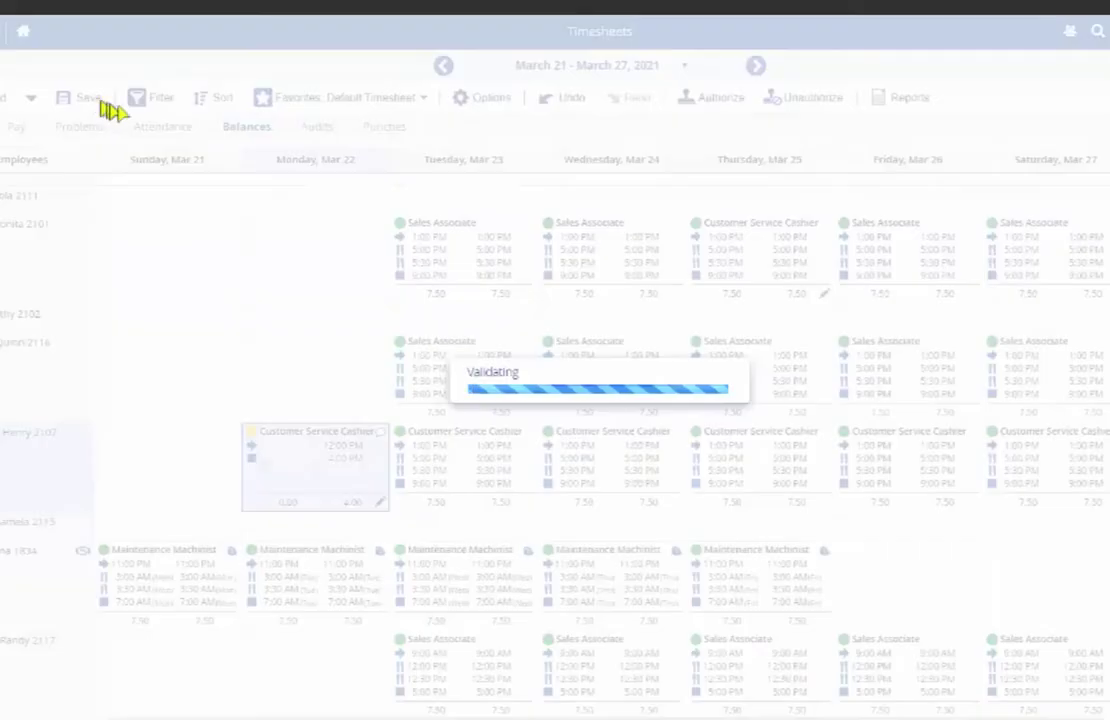
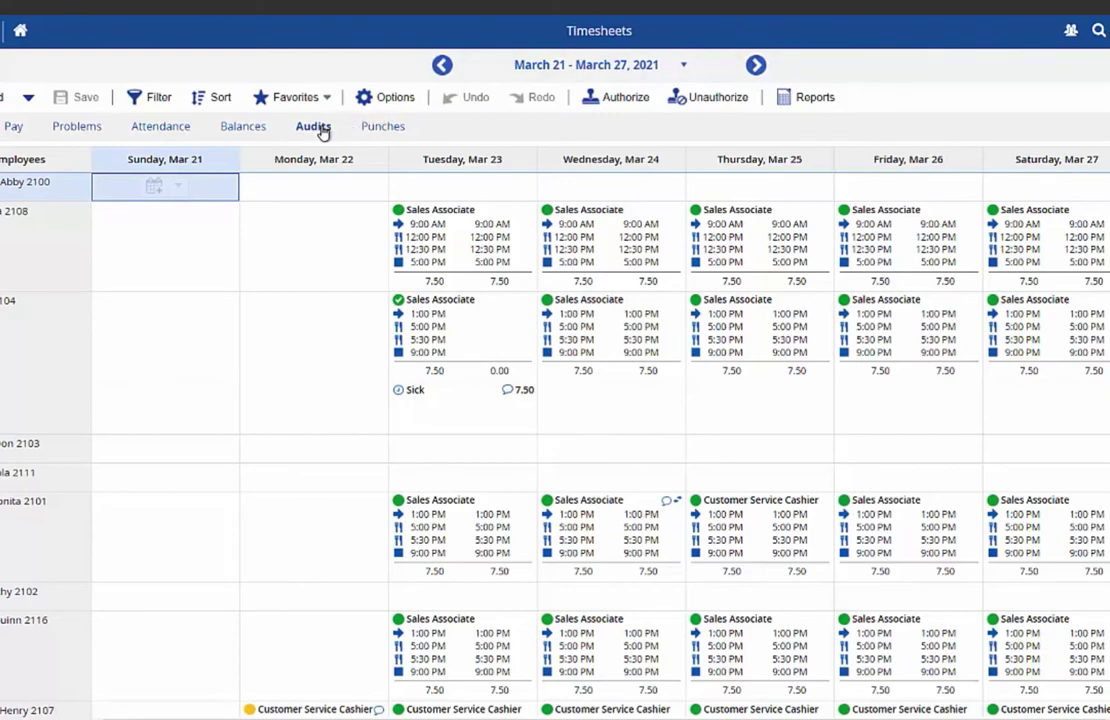
Review the audit history of the third listed Sales Associate shift on Wednesday, March 24, and switch to its punch details
click(320, 130)
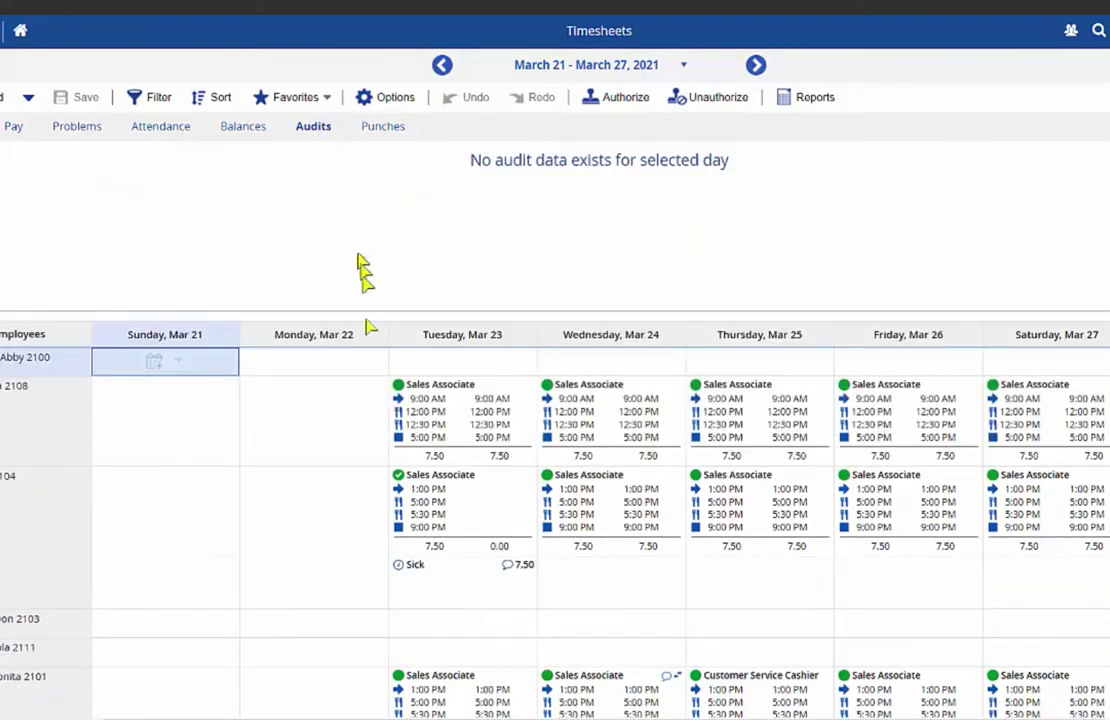
click(605, 690)
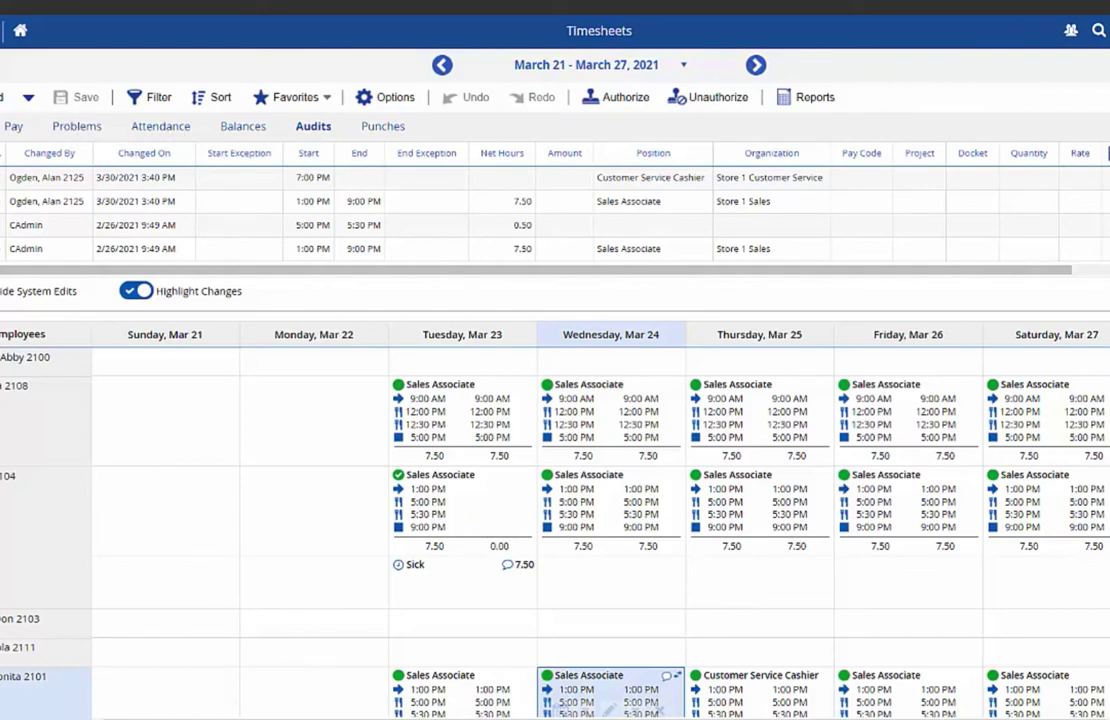
scroll(395, 145, down, 3)
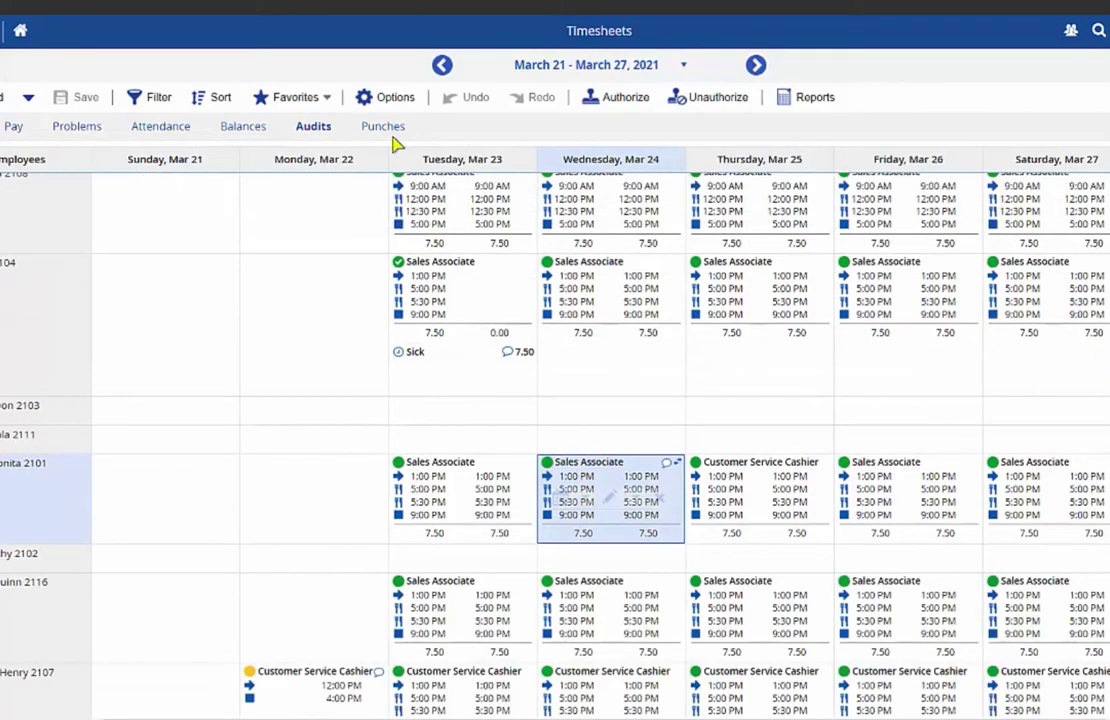
click(382, 128)
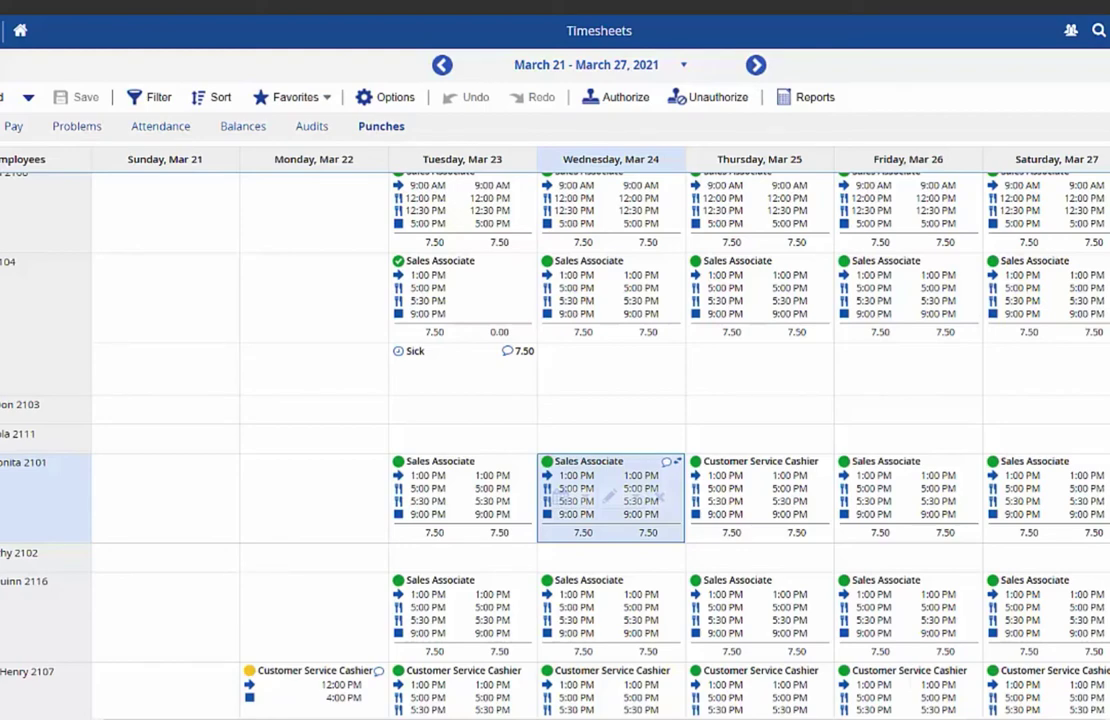
Authorize the Monday, March 22 Customer Service Cashier shift and the whole week's records of the employee with the Sick entry
click(296, 690)
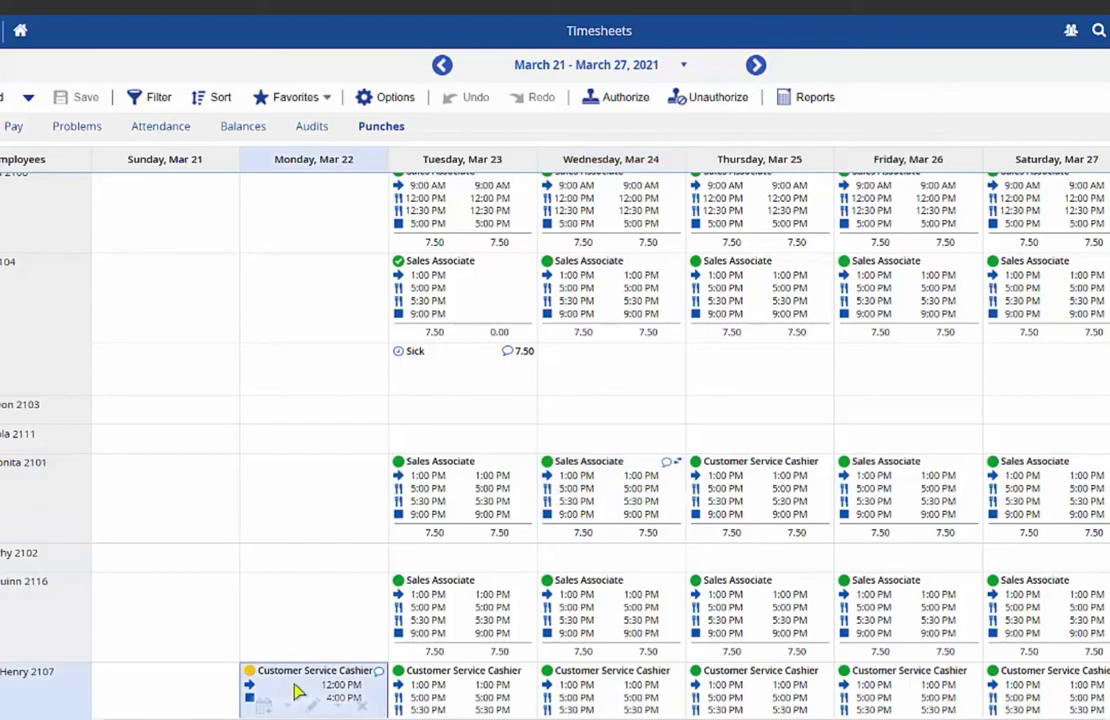
click(604, 104)
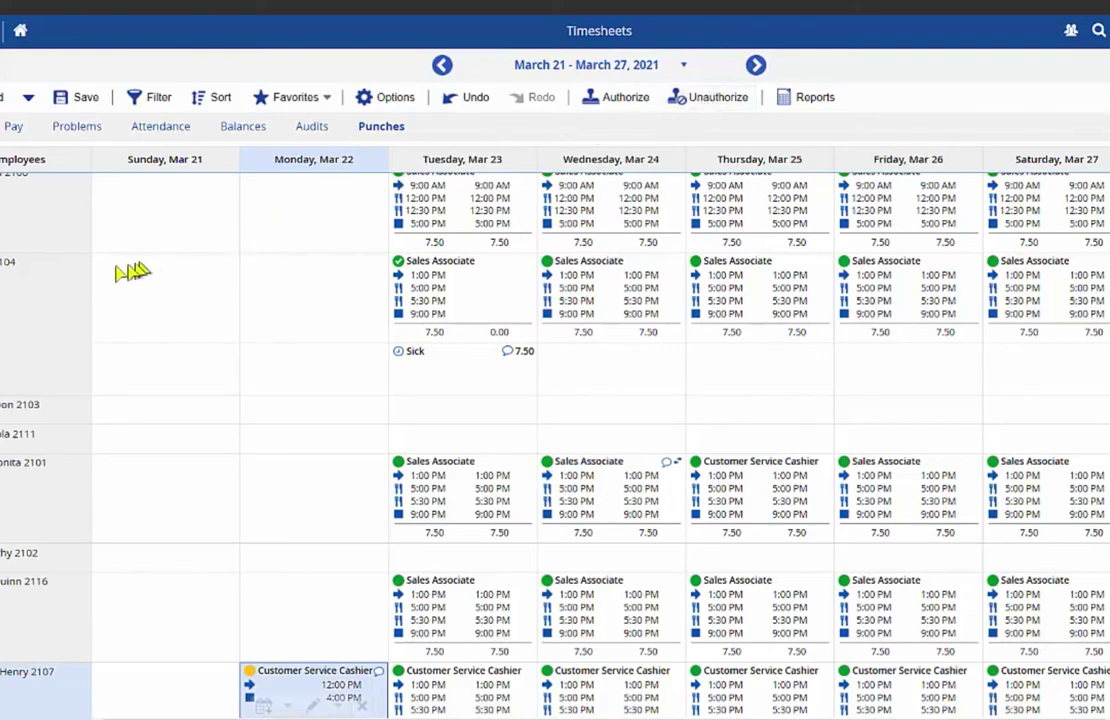
click(18, 292)
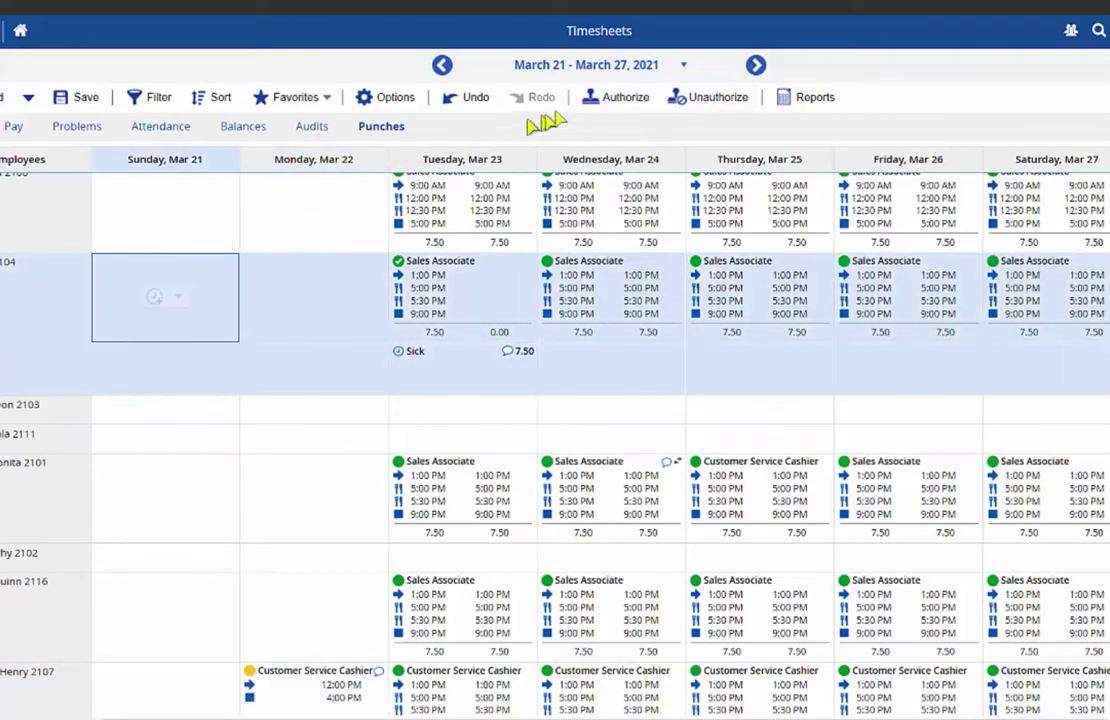
click(612, 100)
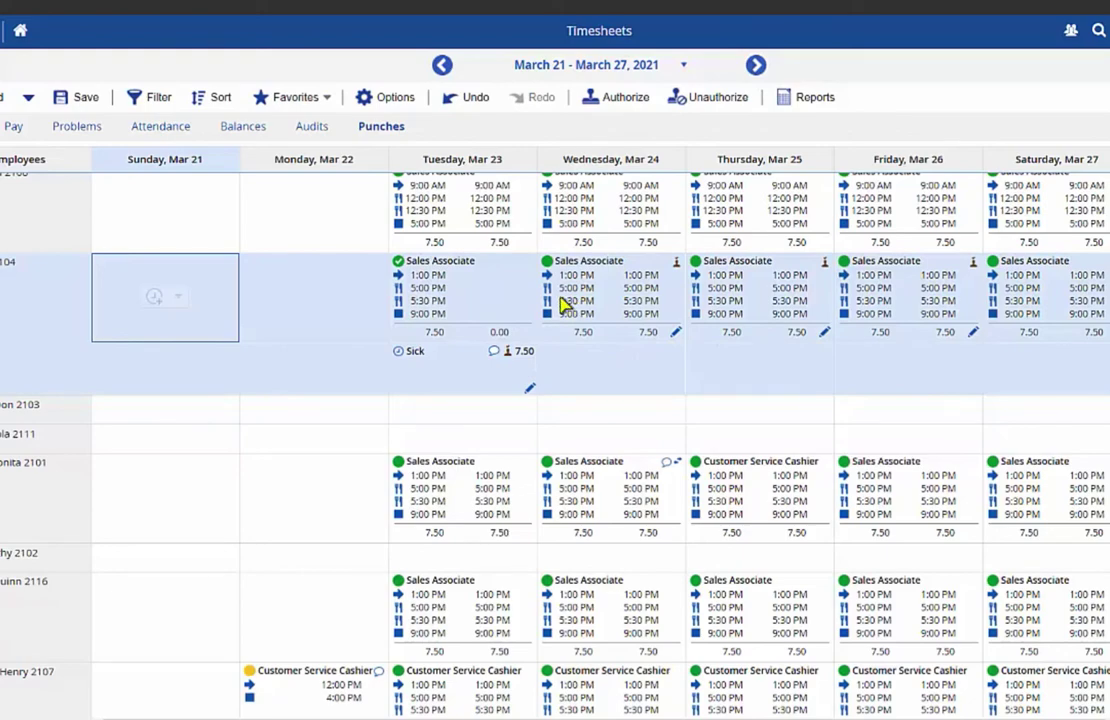
Authorize all Tuesday, March 23 records and the Wednesday to Saturday shifts of the first two employees with listed shifts
click(462, 162)
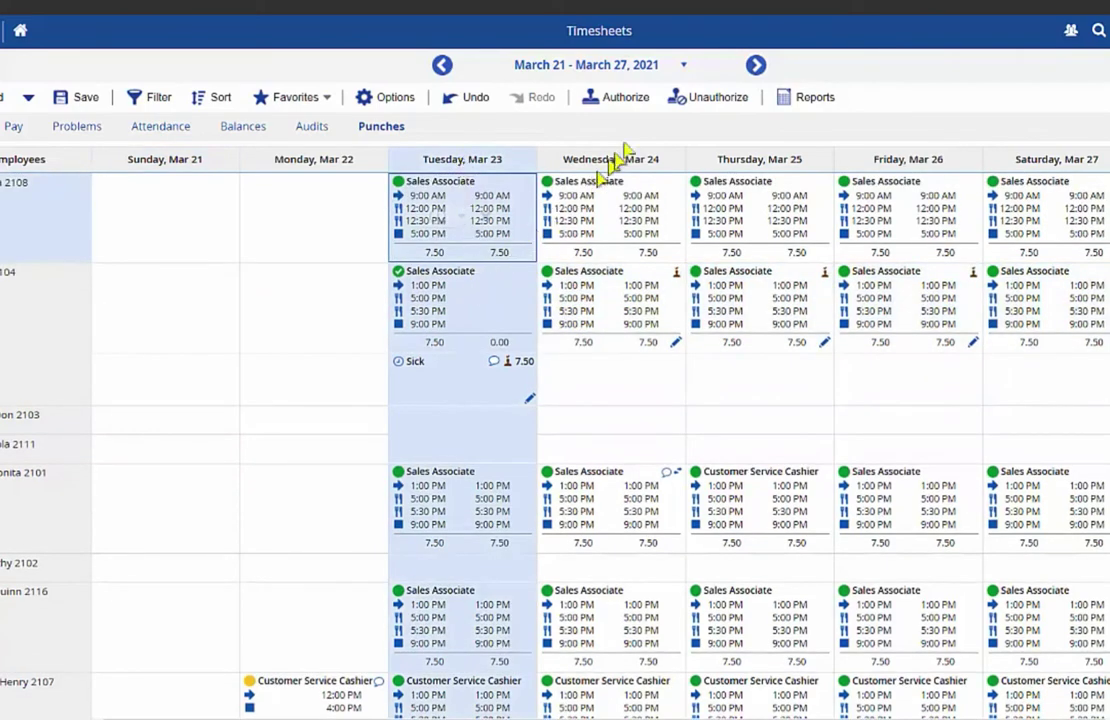
click(624, 101)
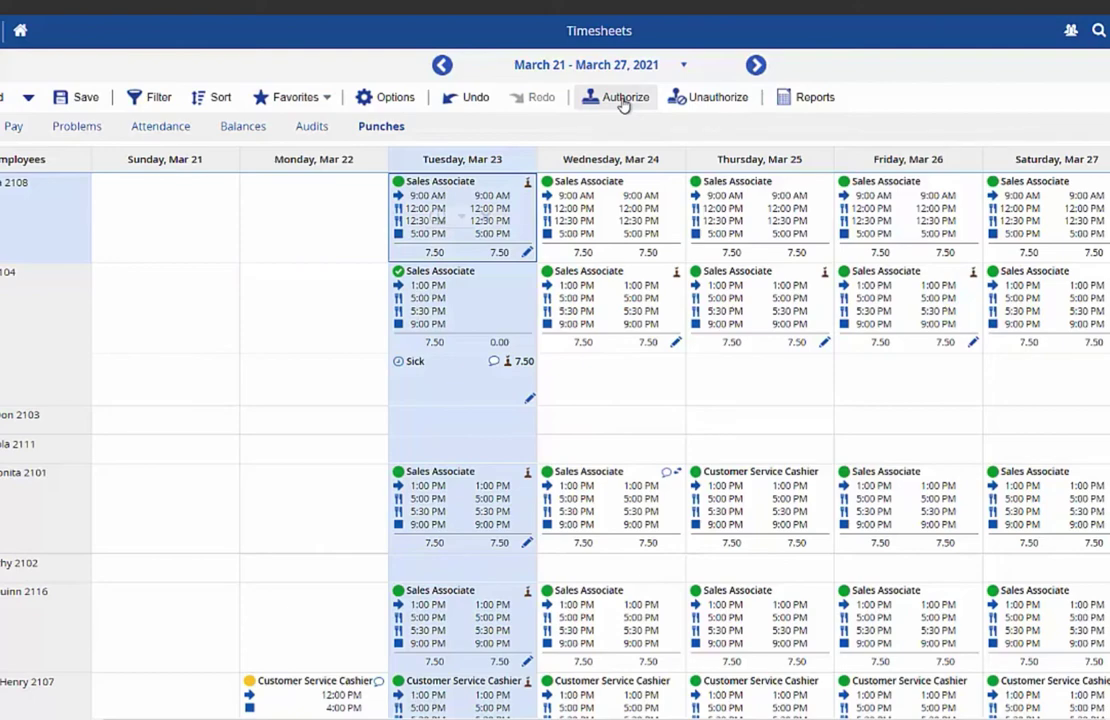
click(597, 222)
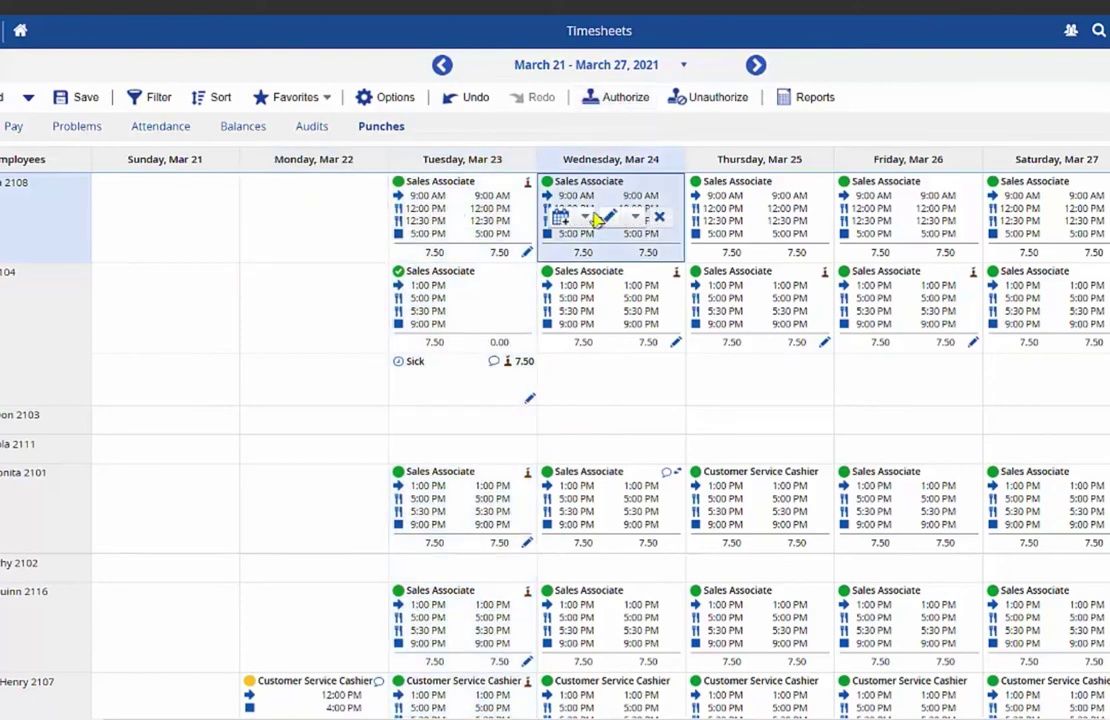
drag(597, 222, 1038, 305)
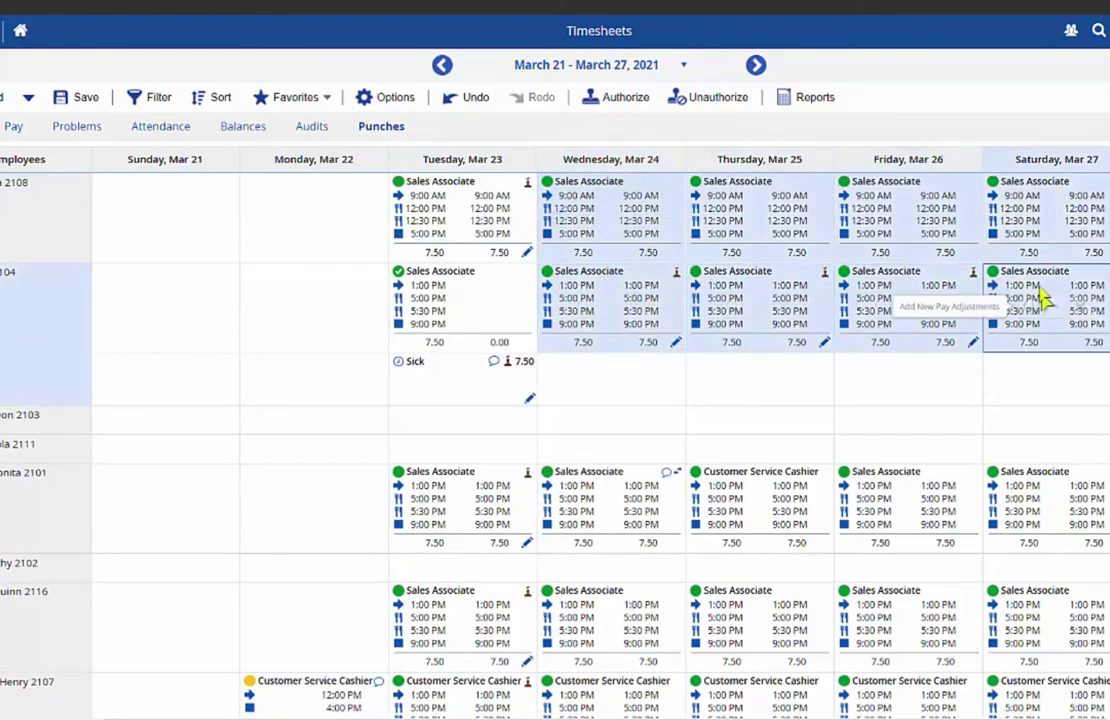
click(619, 100)
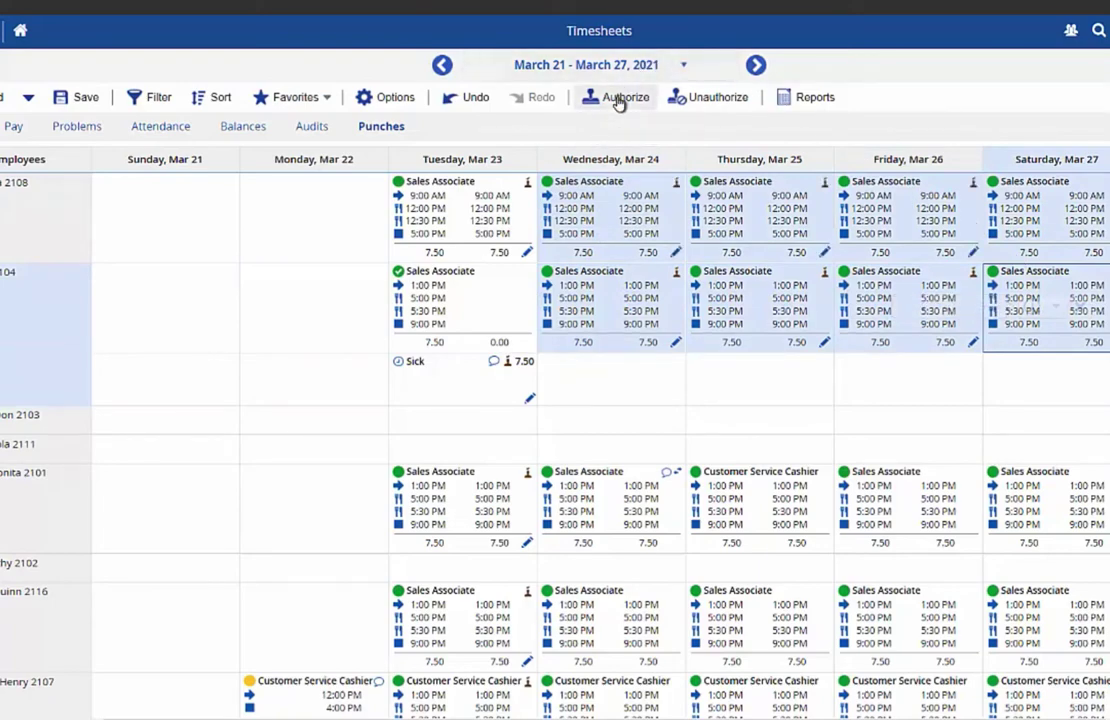
Authorize all remaining records day by day from Wednesday, March 24 to Saturday, March 27, and save the timesheet
click(290, 700)
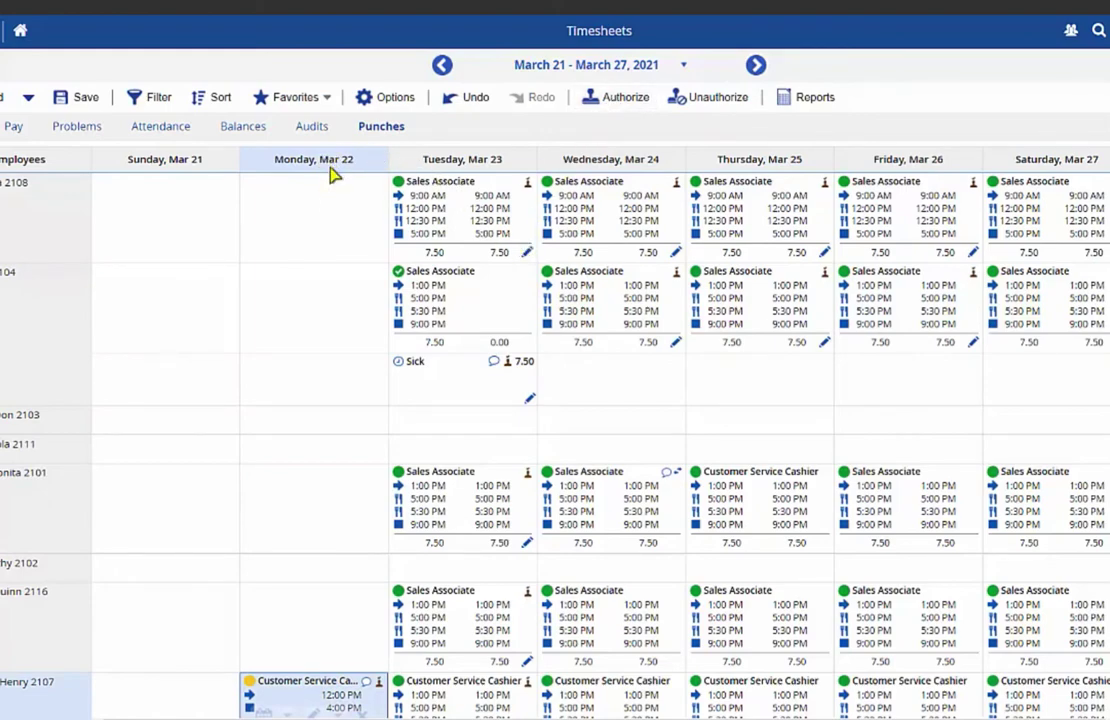
click(463, 162)
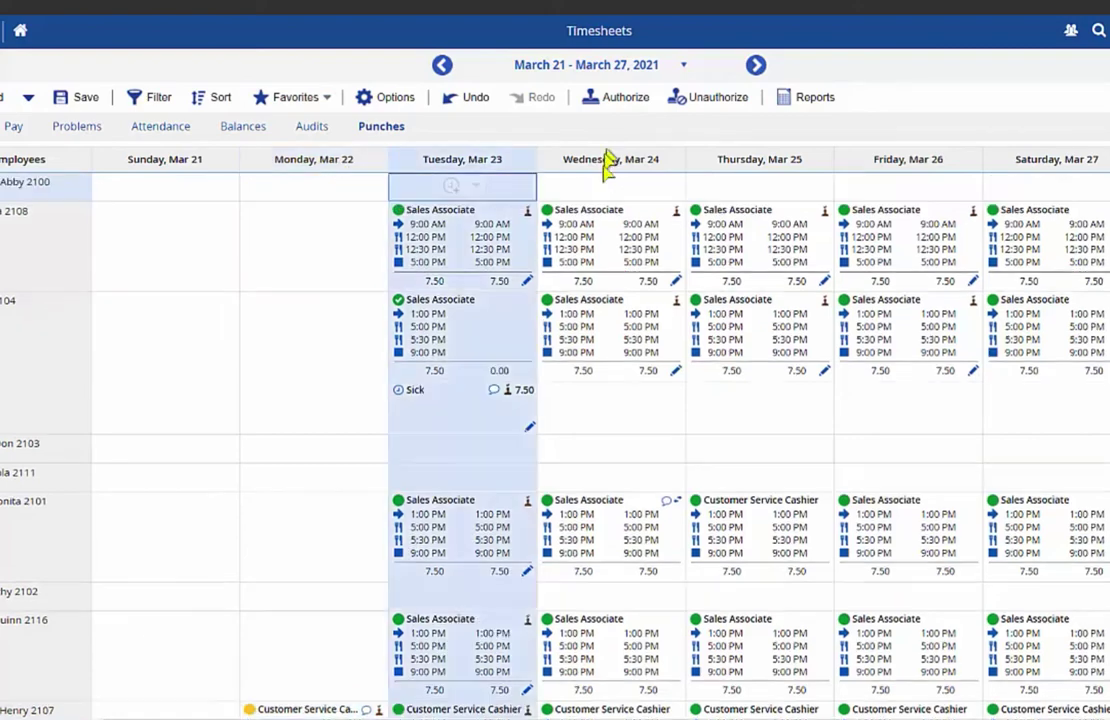
click(606, 162)
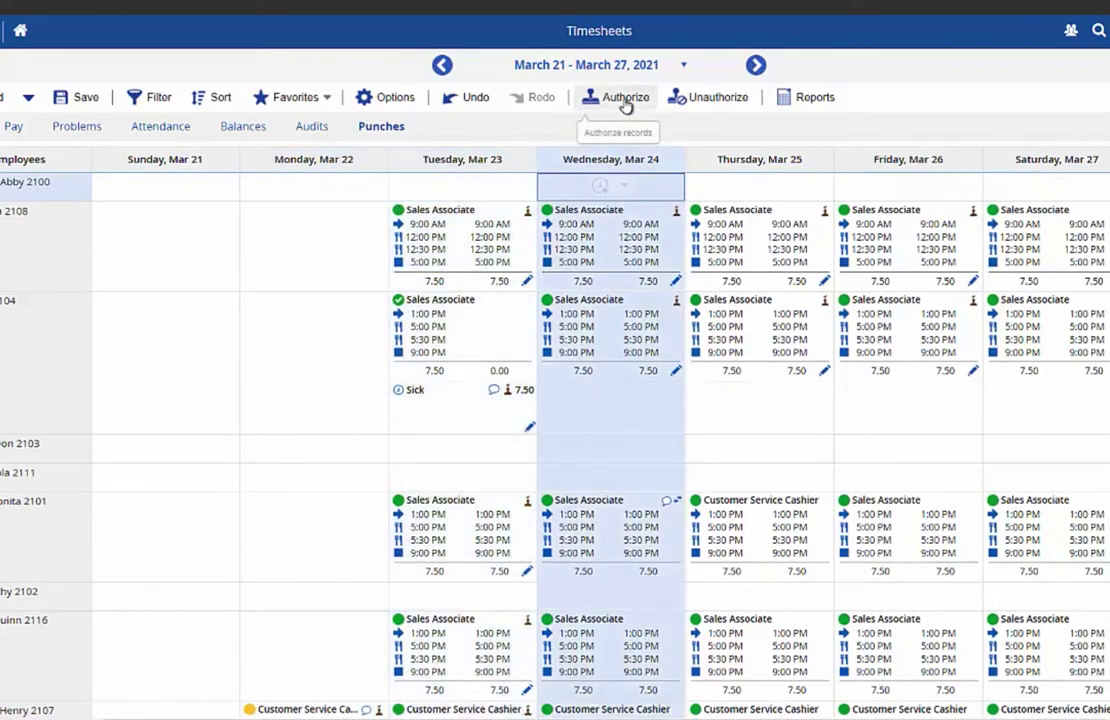
click(748, 166)
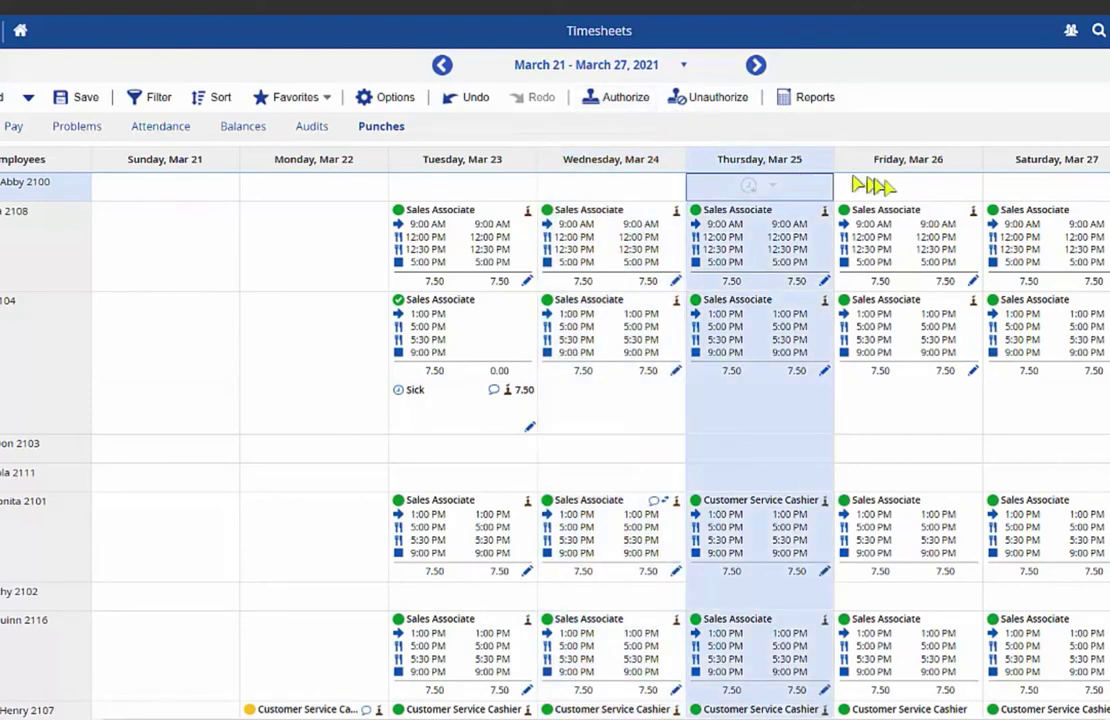
click(908, 172)
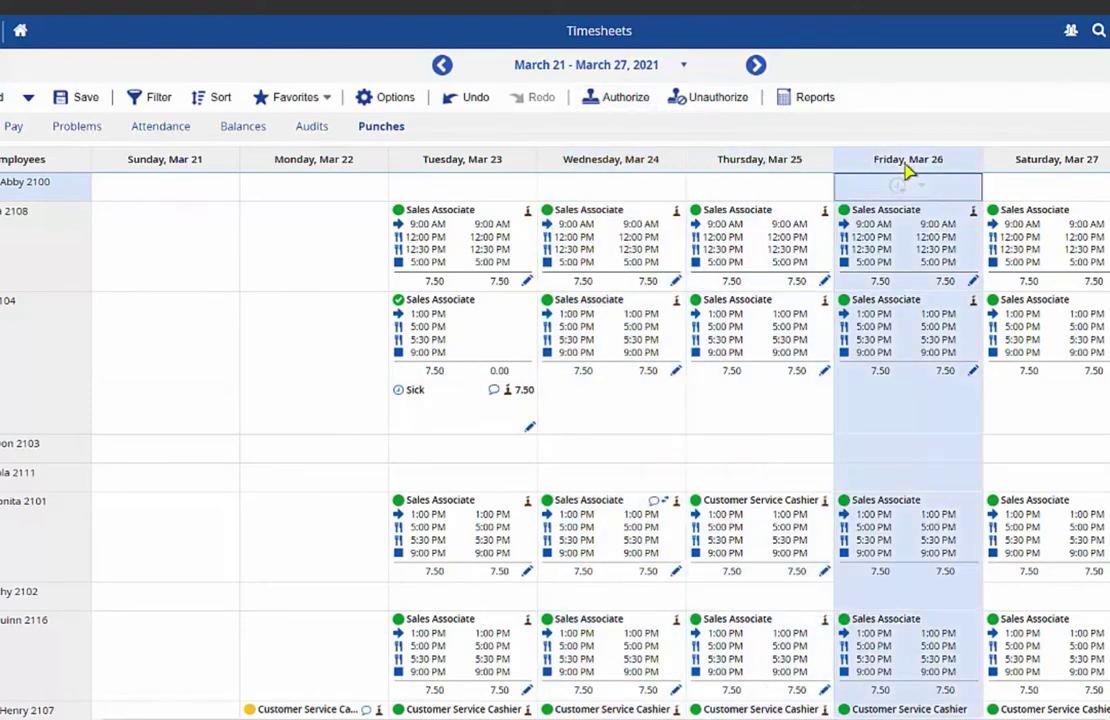
click(1012, 172)
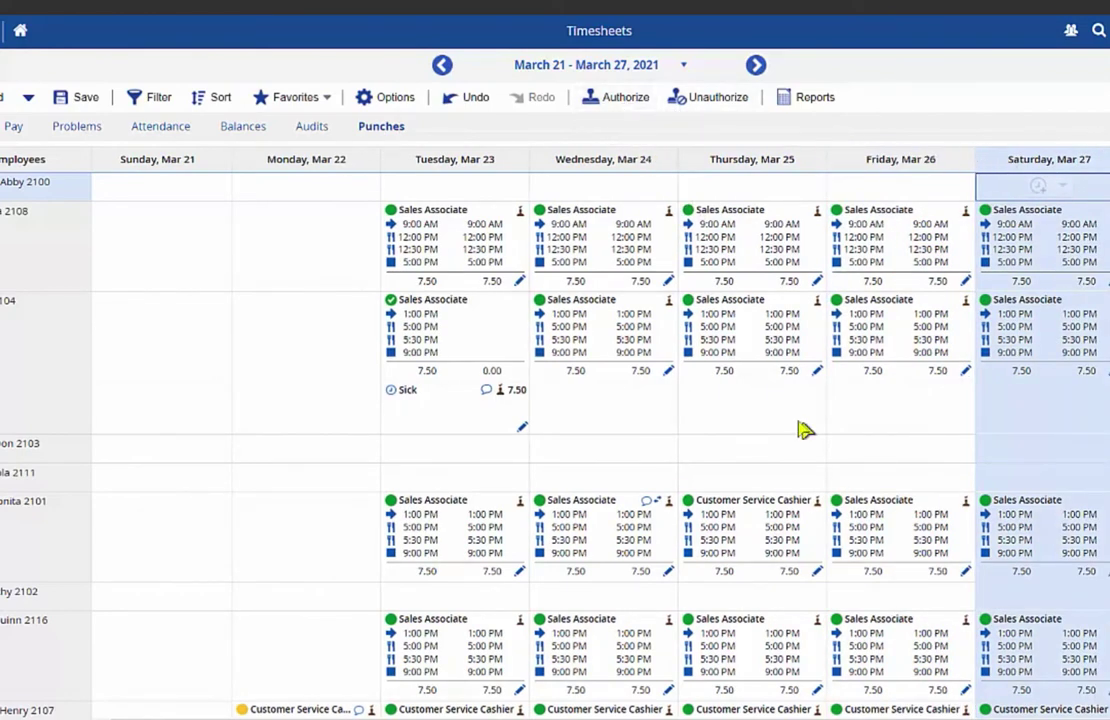
click(83, 100)
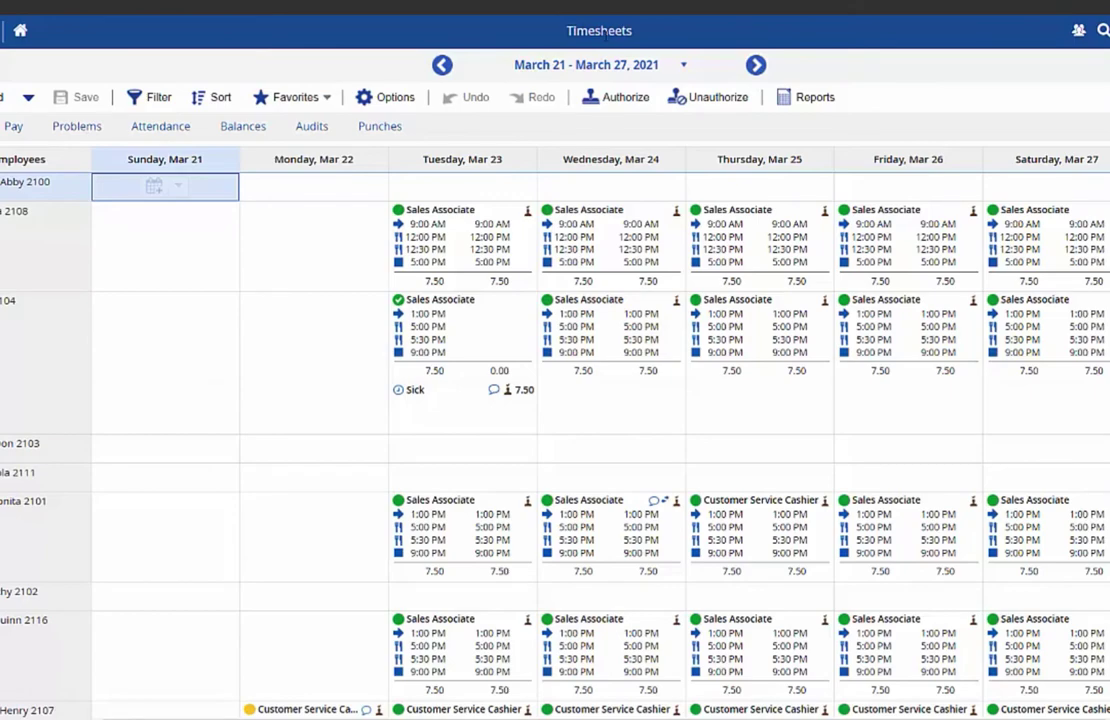
Approve Store 1's 3/21/2021 to 3/27/2021 USA Hourly Retail pay period in the Pay Approve Checklist and save the approval
click(8, 30)
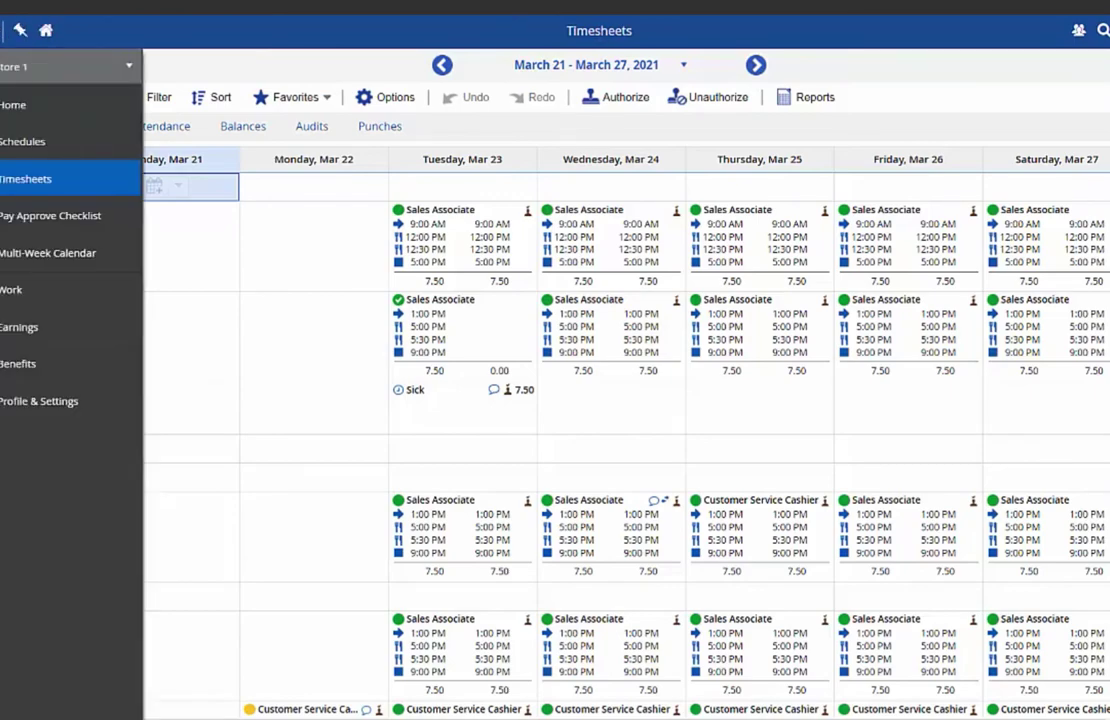
click(32, 222)
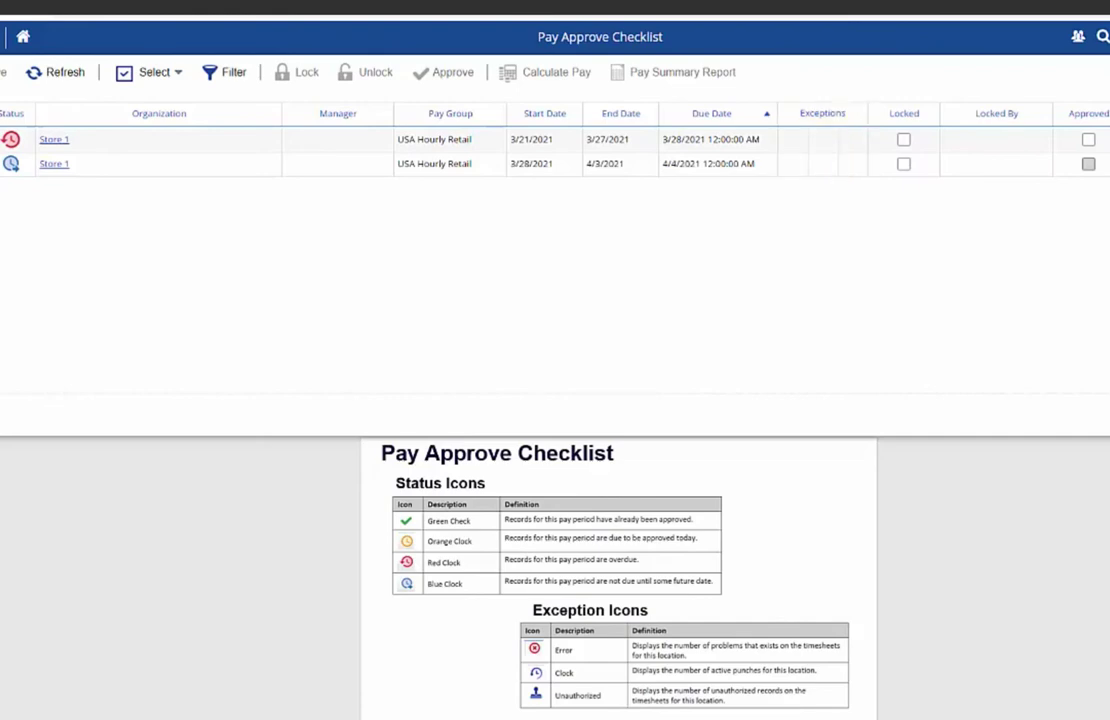
click(1088, 141)
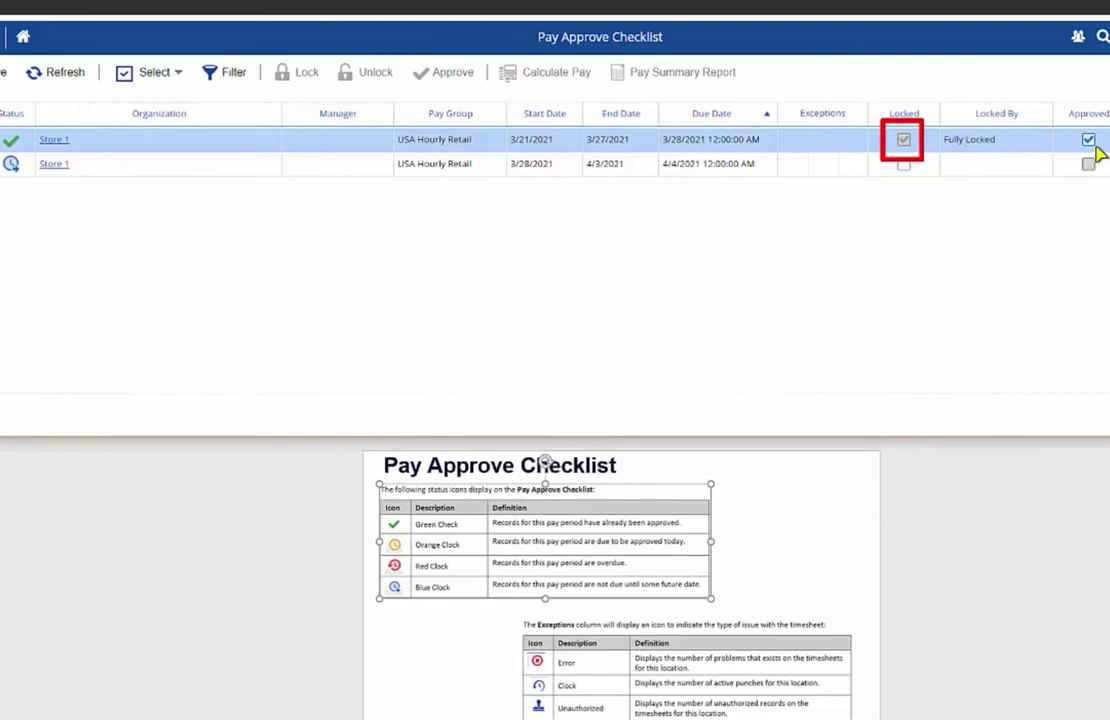
click(5, 72)
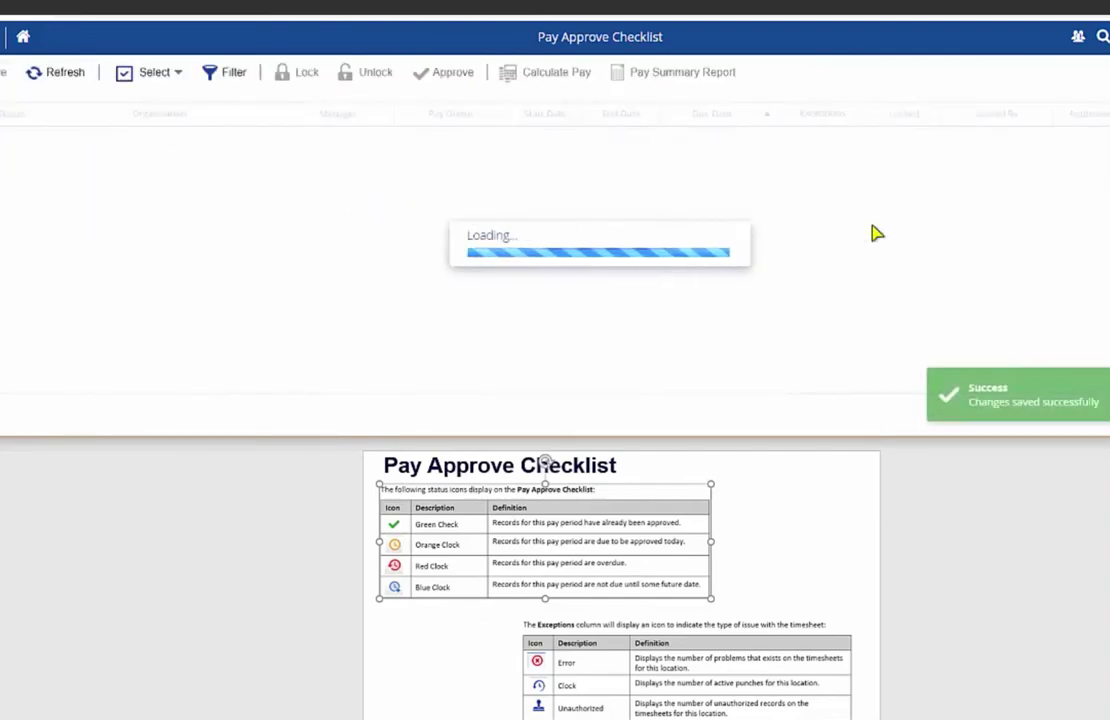